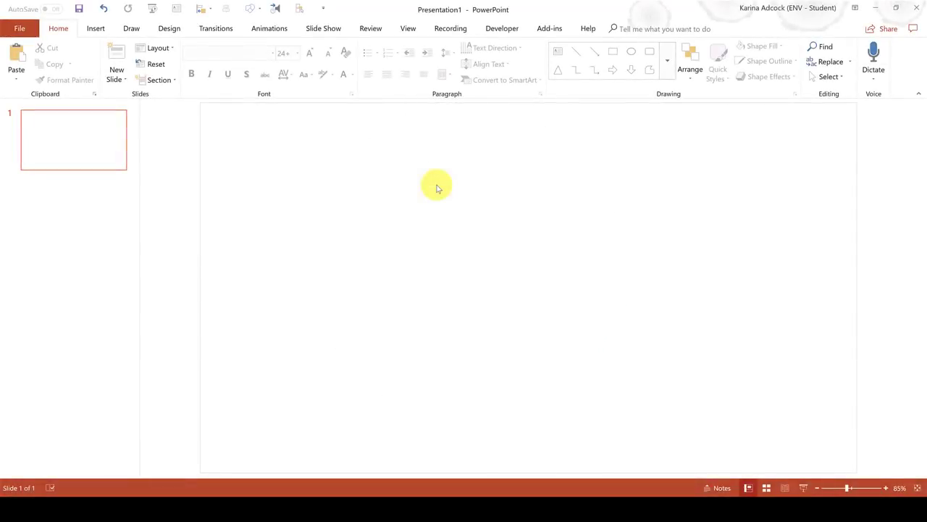
Step: Draw a large circle near the centre of the blank slide with the Oval shape
{"action": "left_click", "coordinate": [94, 33]}
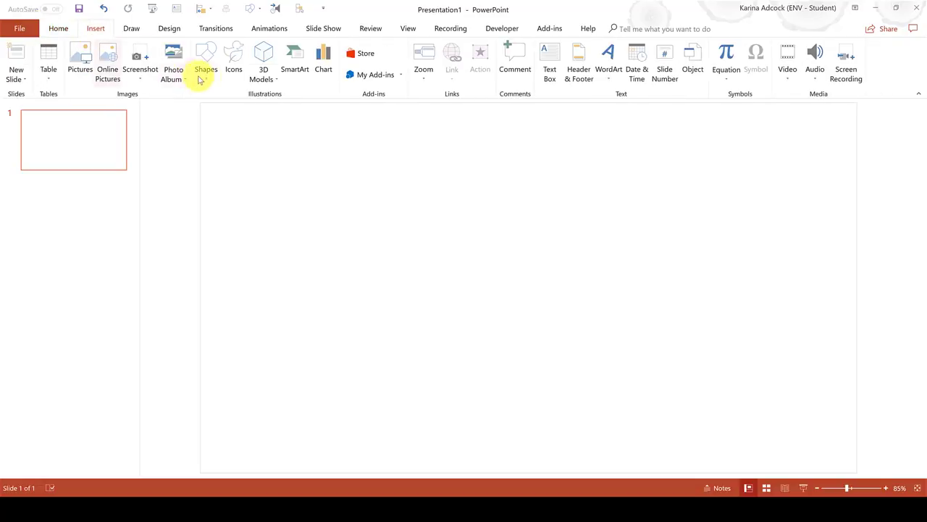
{"action": "left_click", "coordinate": [206, 71]}
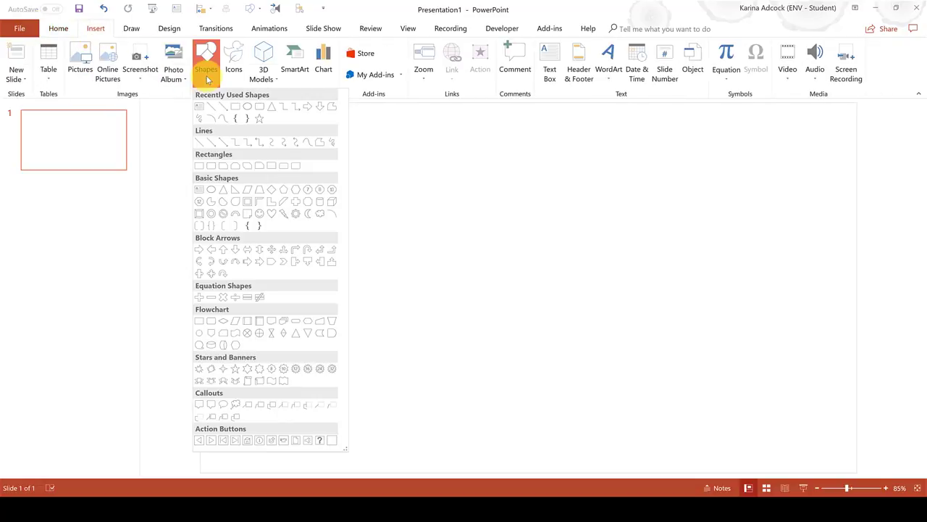
{"action": "left_click", "coordinate": [210, 190]}
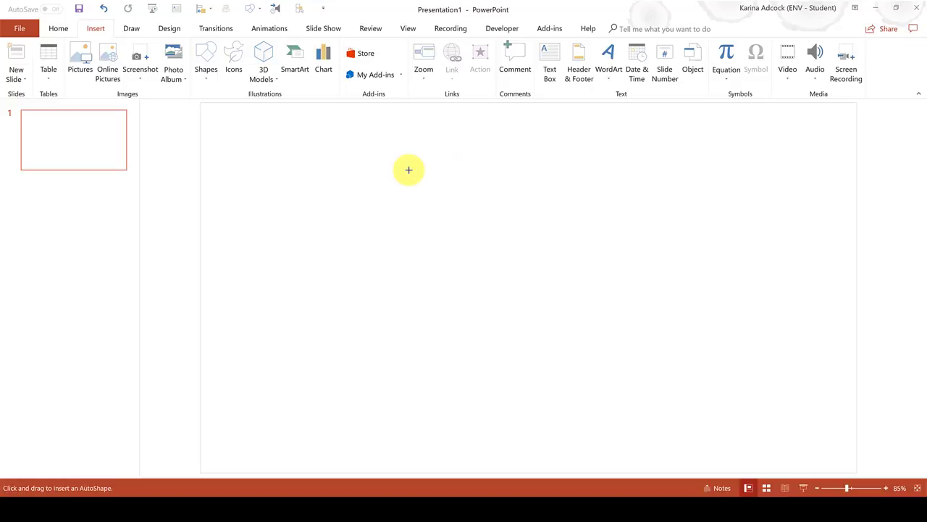
{"action": "left_click_drag", "start_coordinate": [410, 153], "coordinate": [555, 373]}
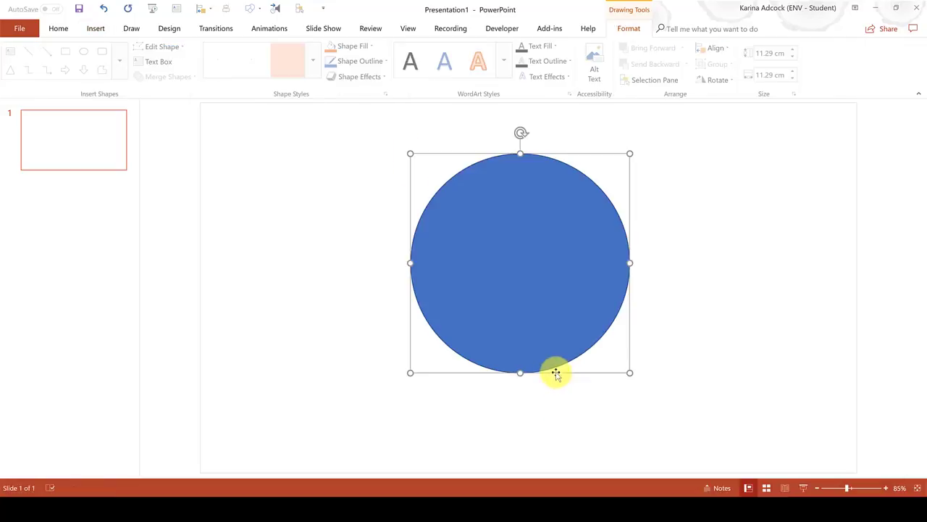
Step: Remove the circle's outline, fill it very light blue, and duplicate it
{"action": "left_click", "coordinate": [366, 65]}
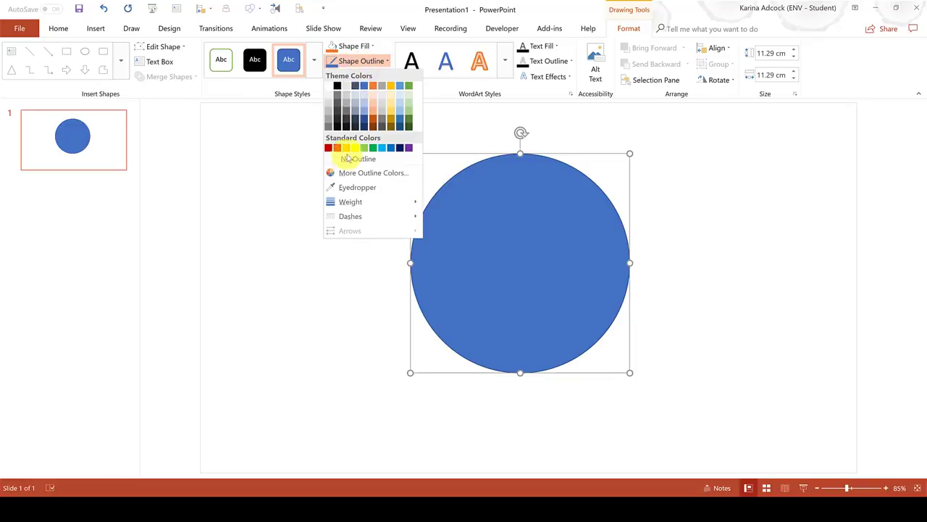
{"action": "left_click", "coordinate": [352, 161]}
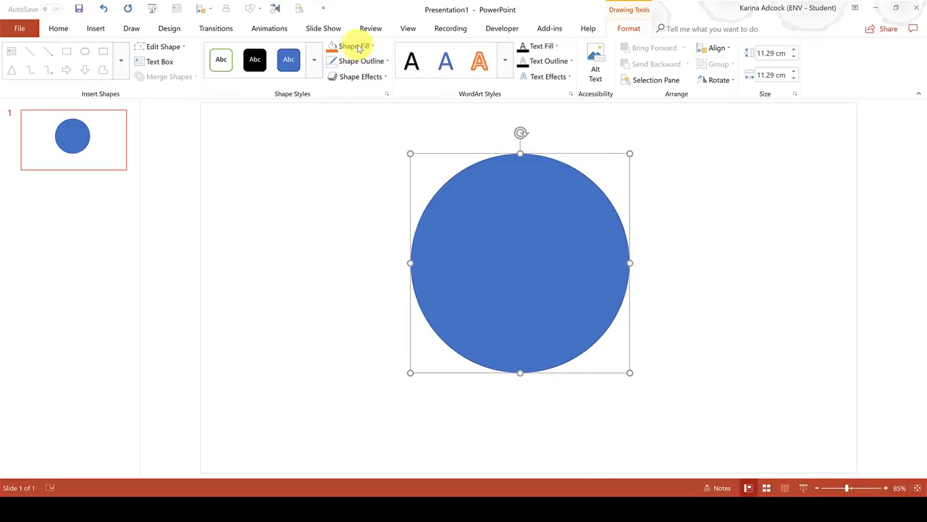
{"action": "left_click", "coordinate": [358, 48]}
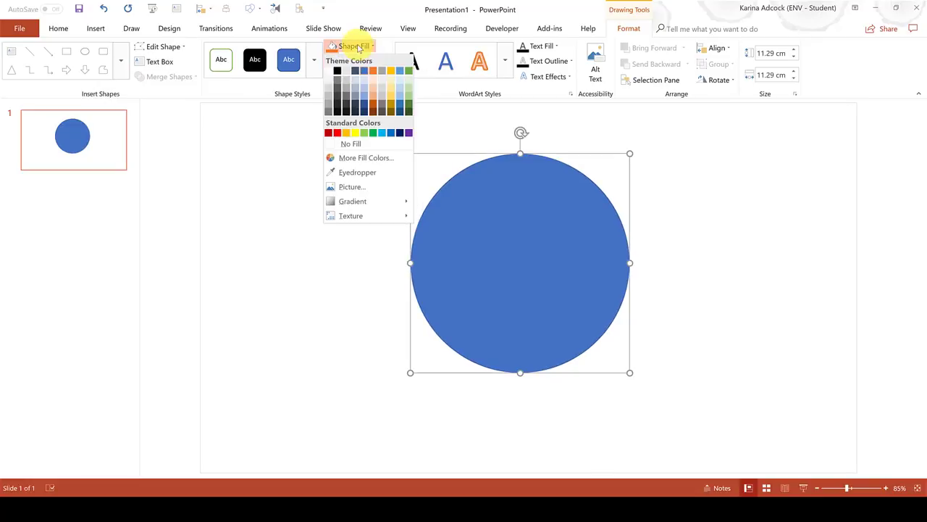
{"action": "left_click", "coordinate": [364, 82]}
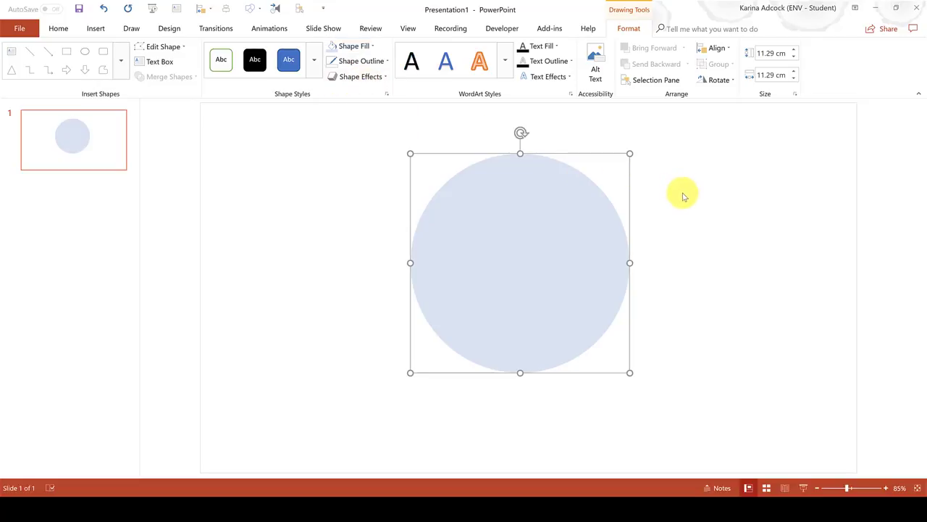
{"action": "key", "text": "ctrl+d"}
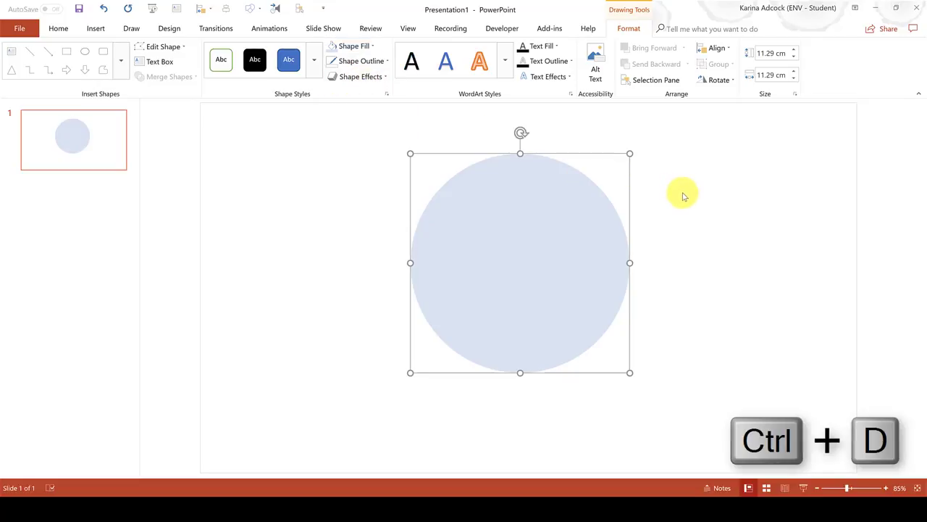
Step: Add two offset copies of the circle, the first filled blue-gray and the top one light gray
{"action": "key", "text": "ctrl+d"}
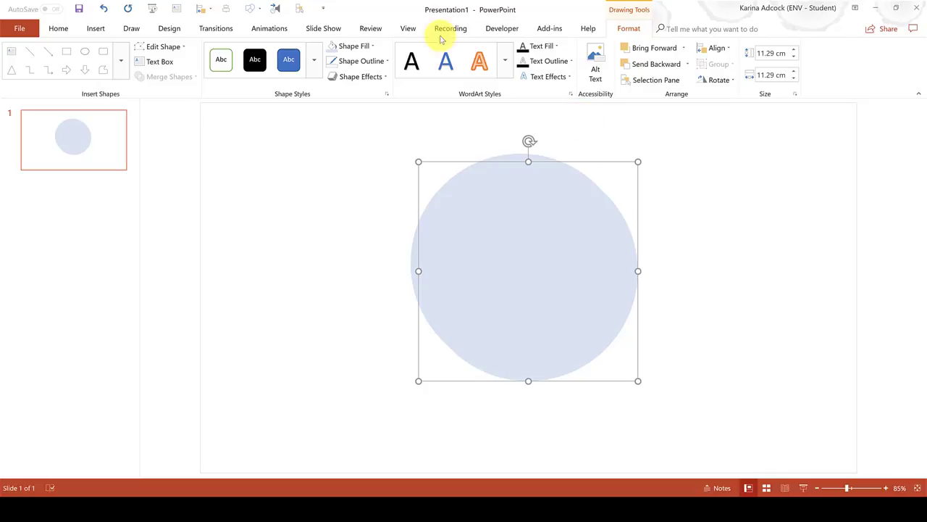
{"action": "left_click", "coordinate": [364, 45]}
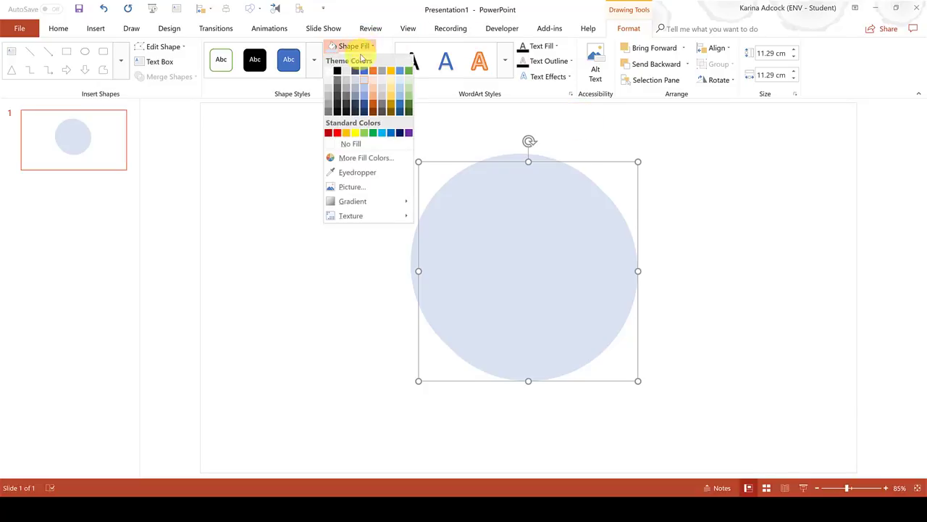
{"action": "left_click", "coordinate": [354, 94]}
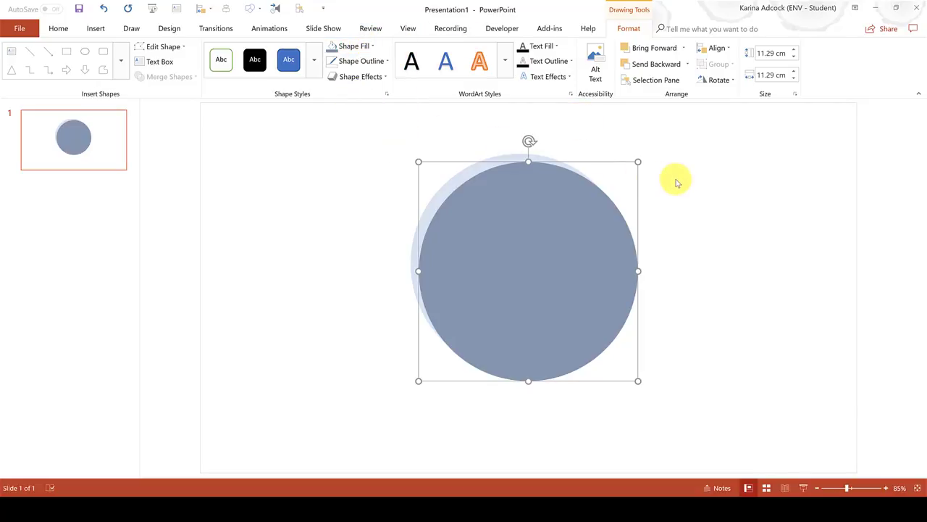
{"action": "key", "text": "ctrl+d"}
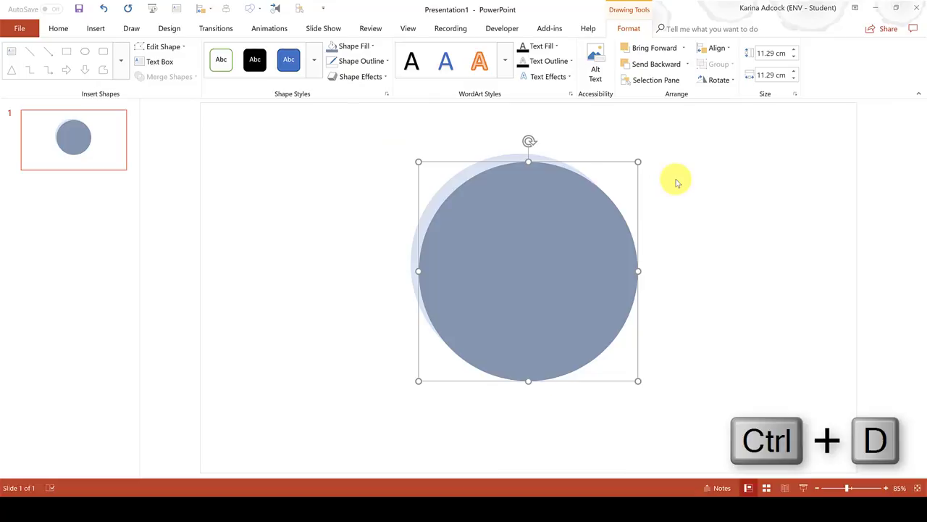
{"action": "left_click", "coordinate": [366, 49]}
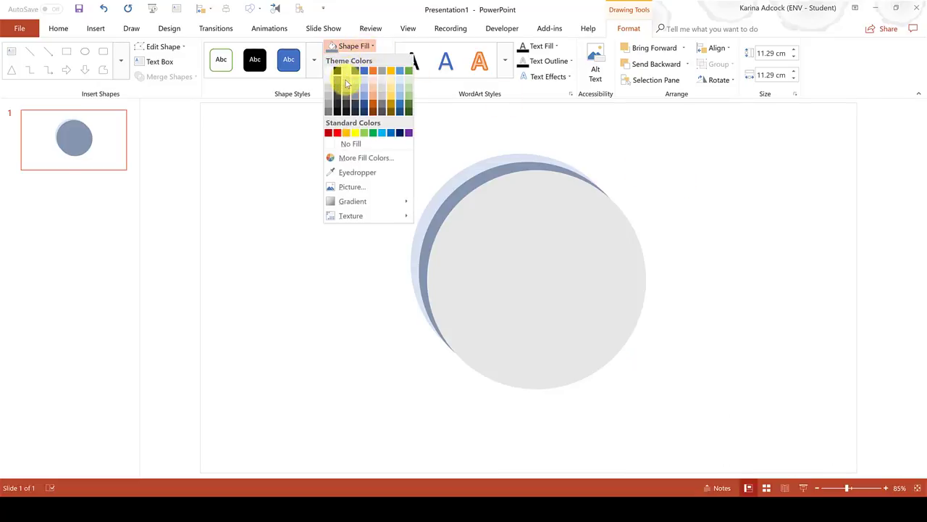
{"action": "left_click", "coordinate": [346, 80]}
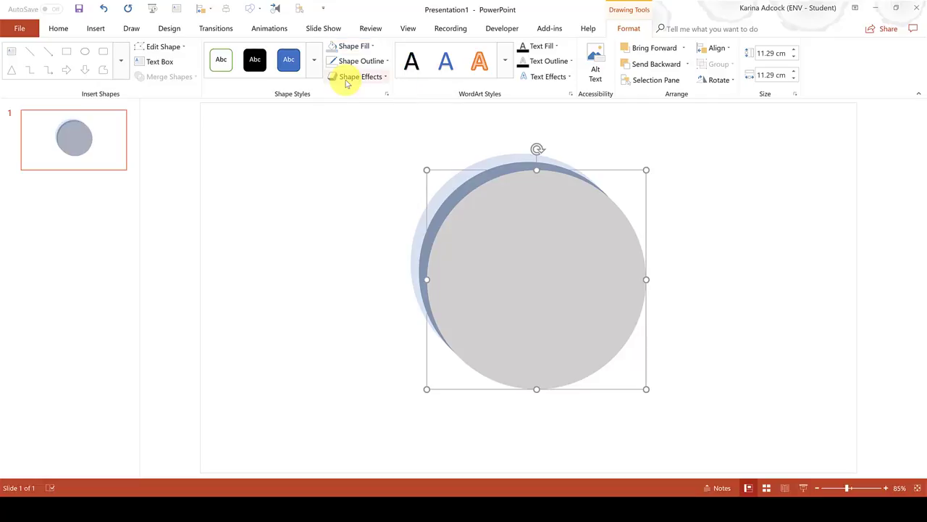
Step: Change the light gray circle into a Donut and widen its hole to thin the ring
{"action": "left_click", "coordinate": [164, 48]}
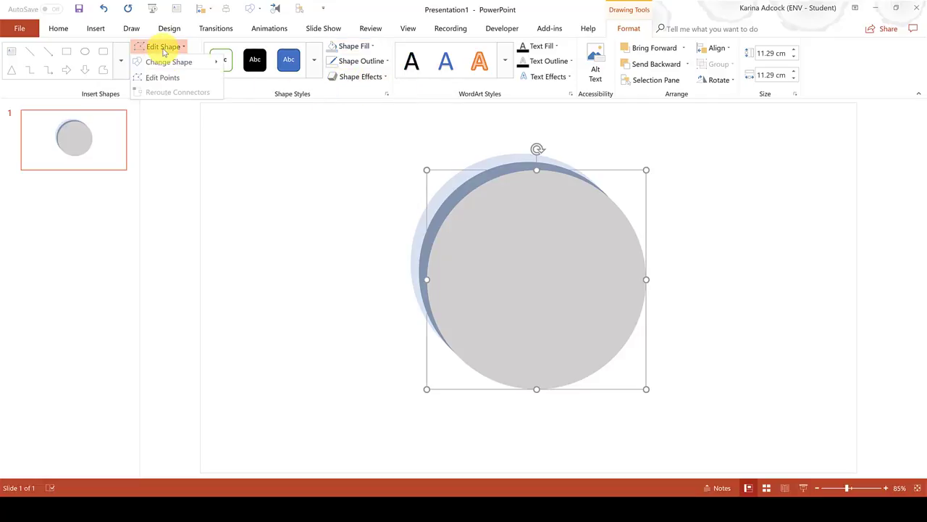
{"action": "mouse_move", "coordinate": [176, 68]}
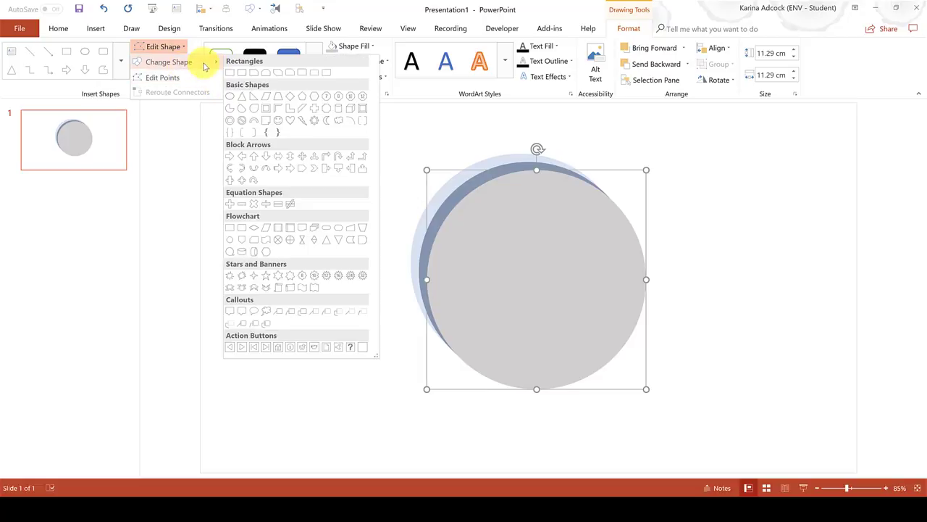
{"action": "left_click", "coordinate": [231, 122]}
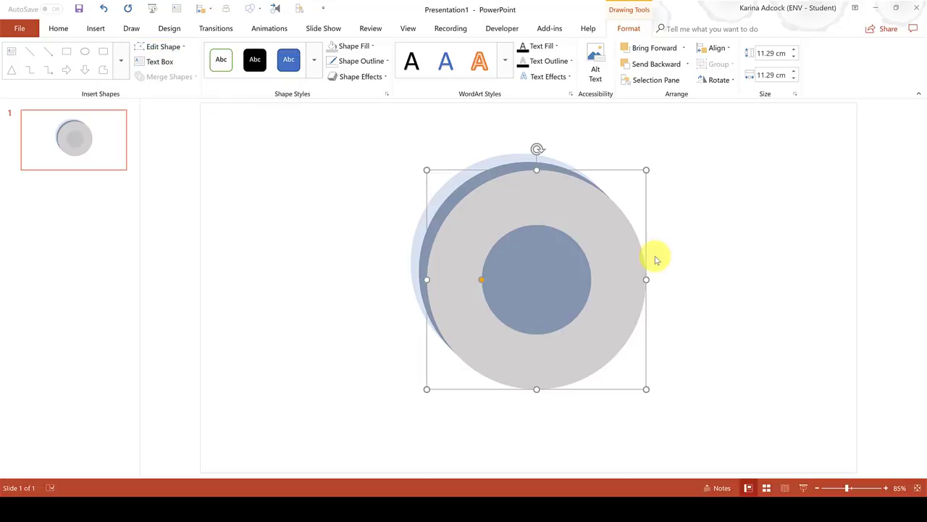
{"action": "left_click_drag", "start_coordinate": [483, 281], "coordinate": [448, 280]}
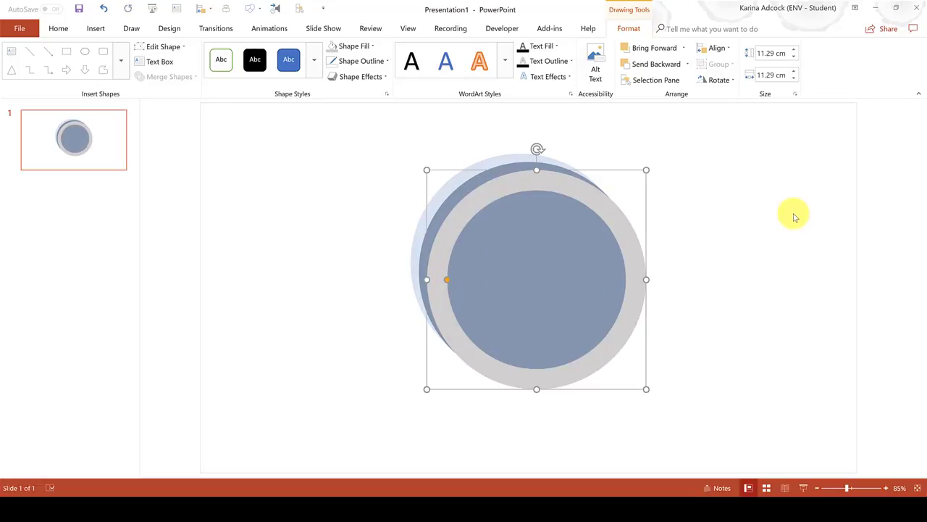
Step: Duplicate the donut and fill the copy dark grey
{"action": "key", "text": "ctrl+d"}
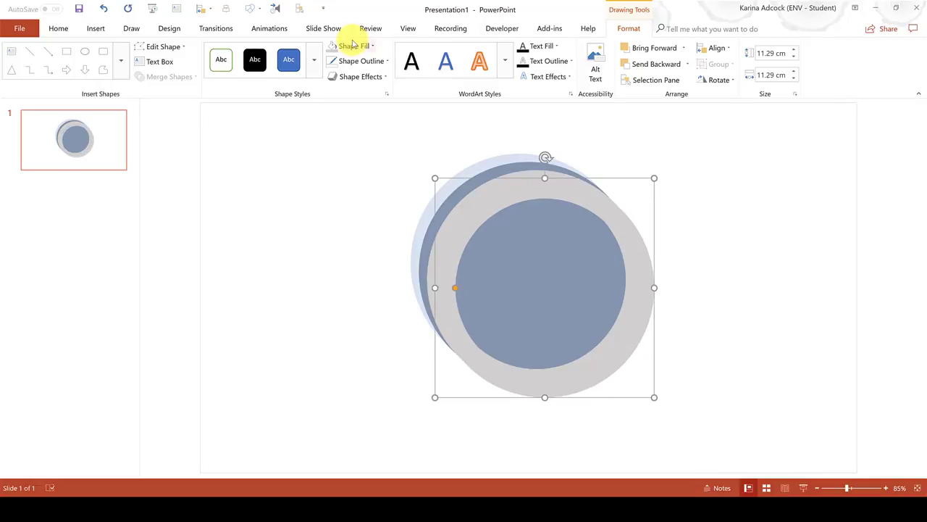
{"action": "left_click", "coordinate": [353, 45]}
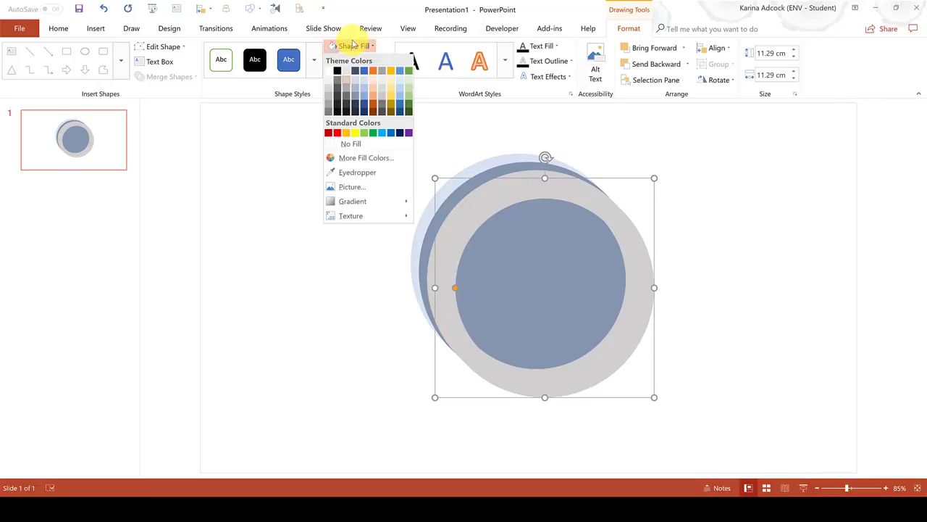
{"action": "left_click", "coordinate": [344, 95]}
{"action": "left_click", "coordinate": [718, 420]}
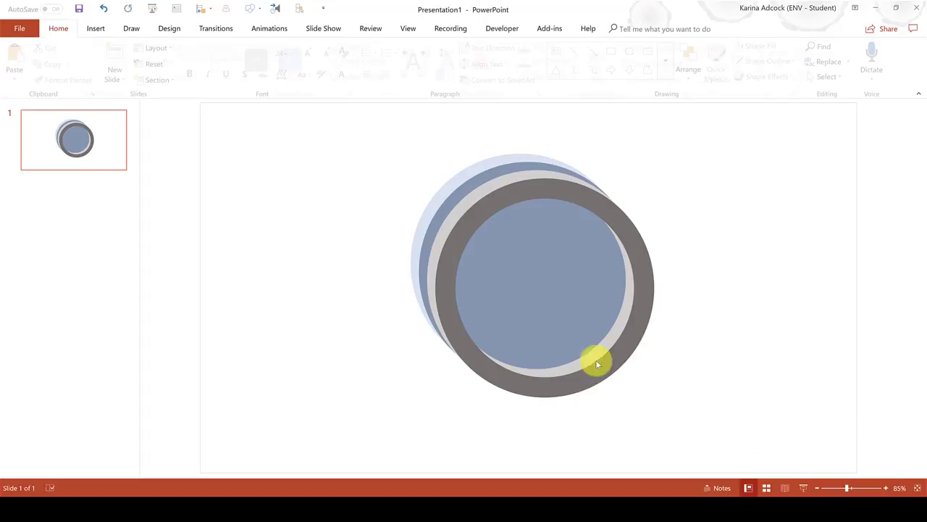
Step: Align all four circles Center and Middle, then show the Selection Pane
{"action": "left_click_drag", "start_coordinate": [368, 156], "coordinate": [365, 150]}
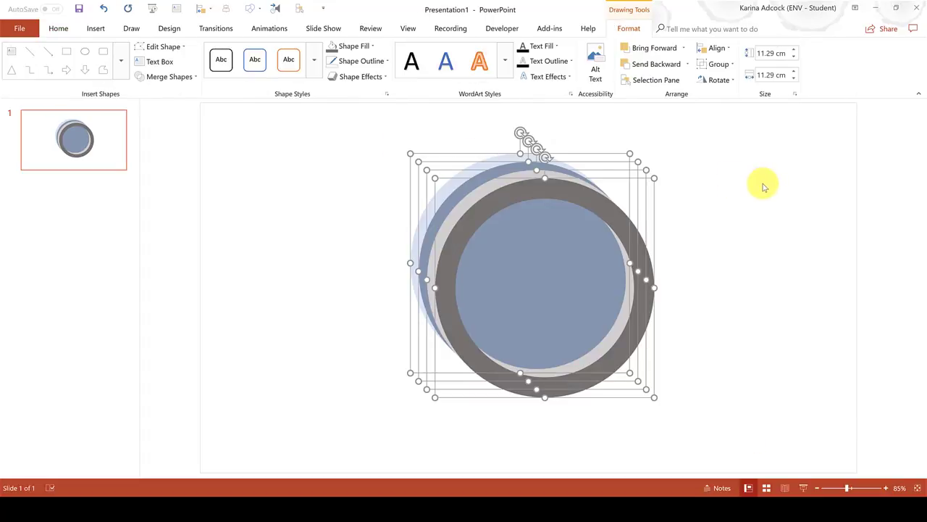
{"action": "left_click", "coordinate": [716, 49]}
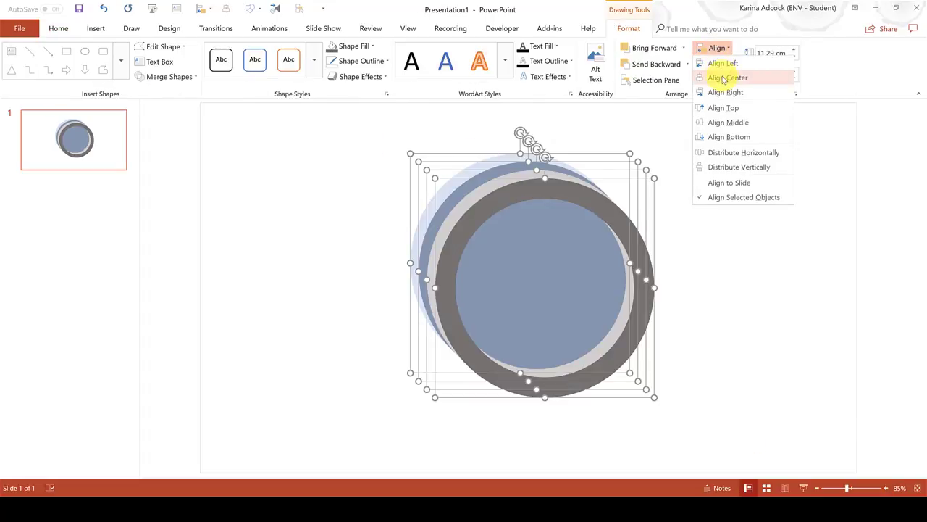
{"action": "left_click", "coordinate": [723, 77]}
{"action": "left_click", "coordinate": [716, 48]}
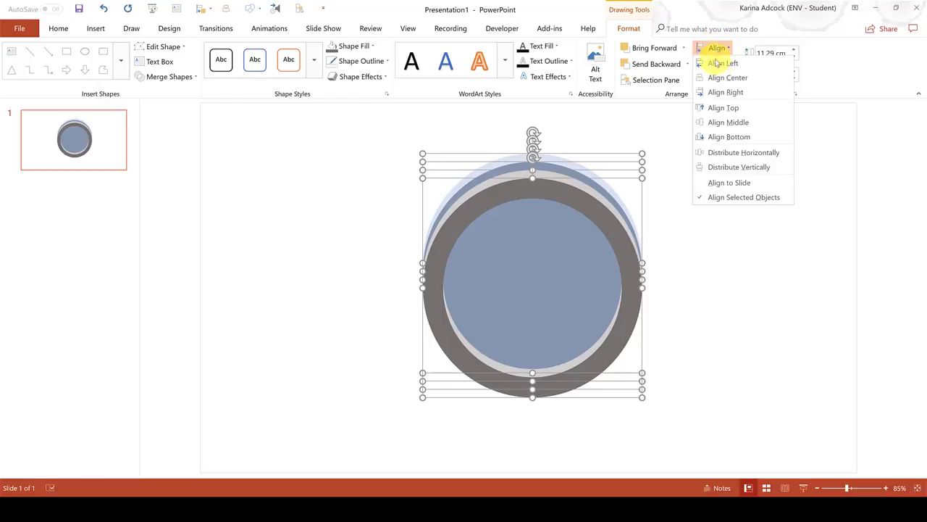
{"action": "left_click", "coordinate": [731, 121]}
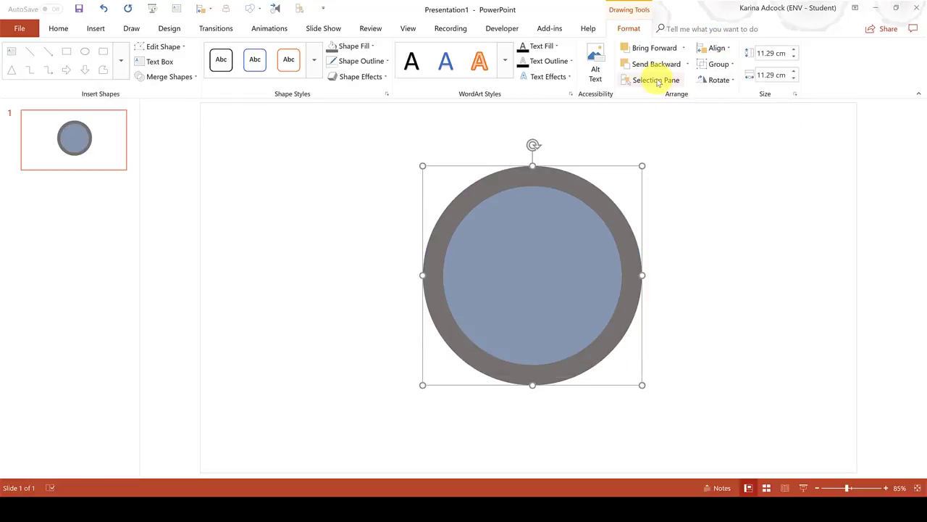
{"action": "left_click", "coordinate": [656, 80]}
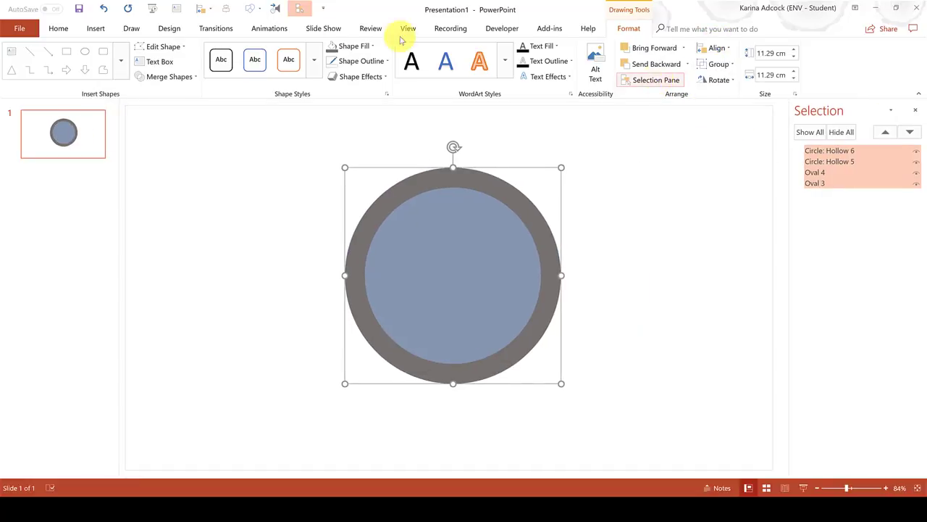
Step: Open the Animation Pane and select the Circle: Hollow 6 ring, keeping it visible
{"action": "left_click", "coordinate": [282, 29]}
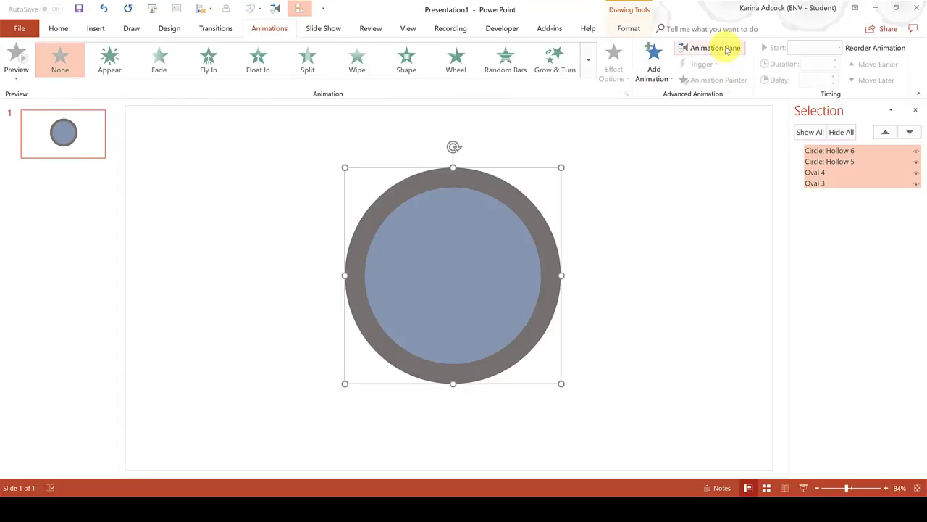
{"action": "left_click", "coordinate": [727, 48]}
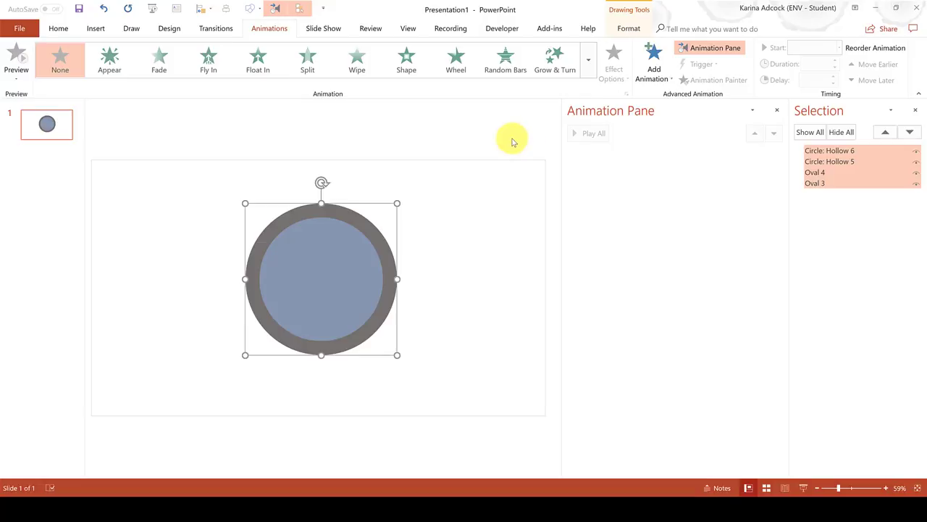
{"action": "left_click", "coordinate": [902, 154]}
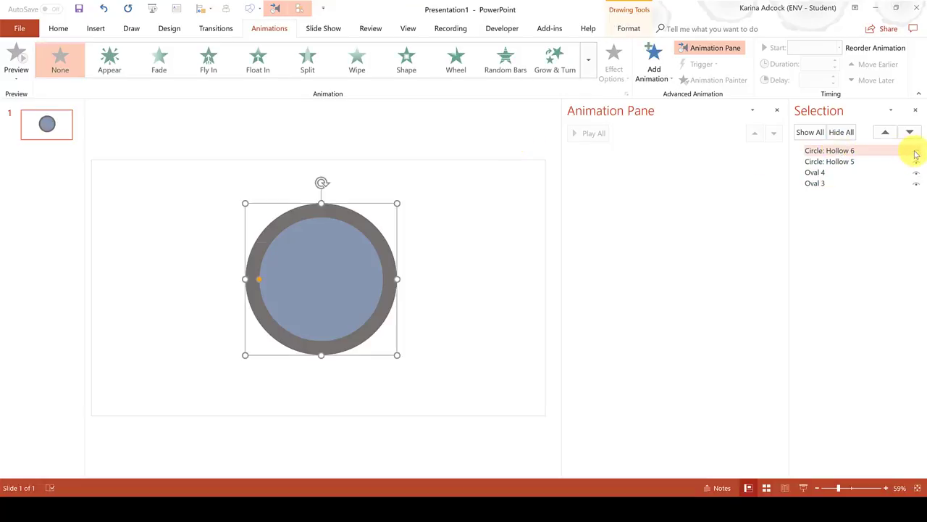
{"action": "left_click", "coordinate": [916, 153]}
{"action": "left_click", "coordinate": [916, 152]}
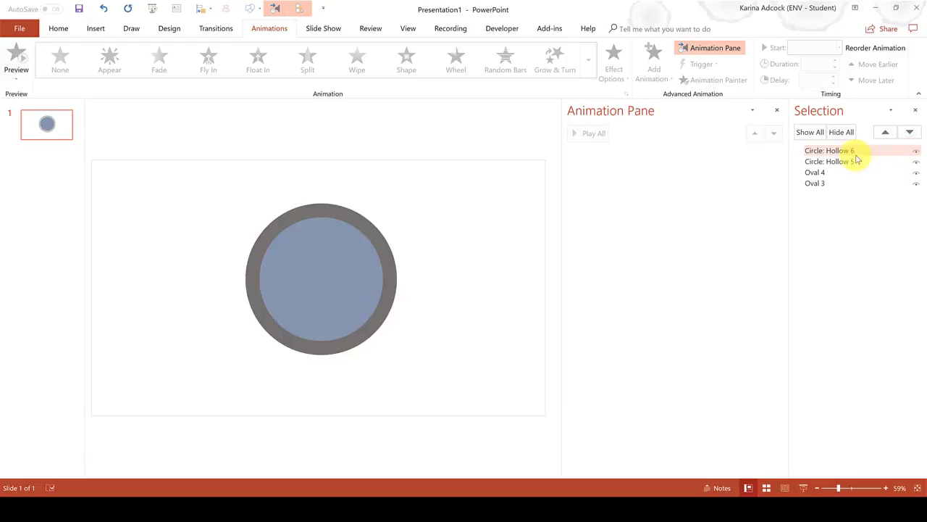
{"action": "left_click", "coordinate": [846, 151]}
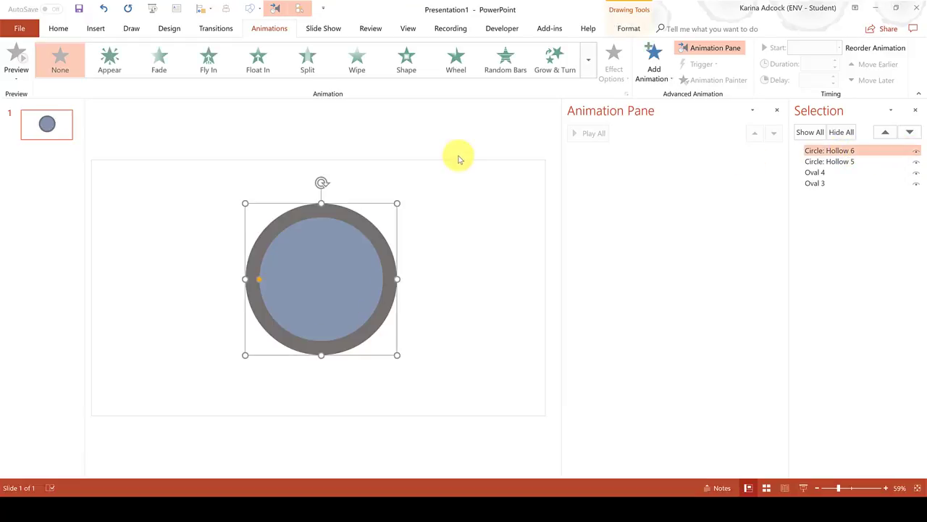
Step: Give Circle: Hollow 6 a Wheel animation starting With Previous, lasting 30 seconds
{"action": "left_click", "coordinate": [456, 58]}
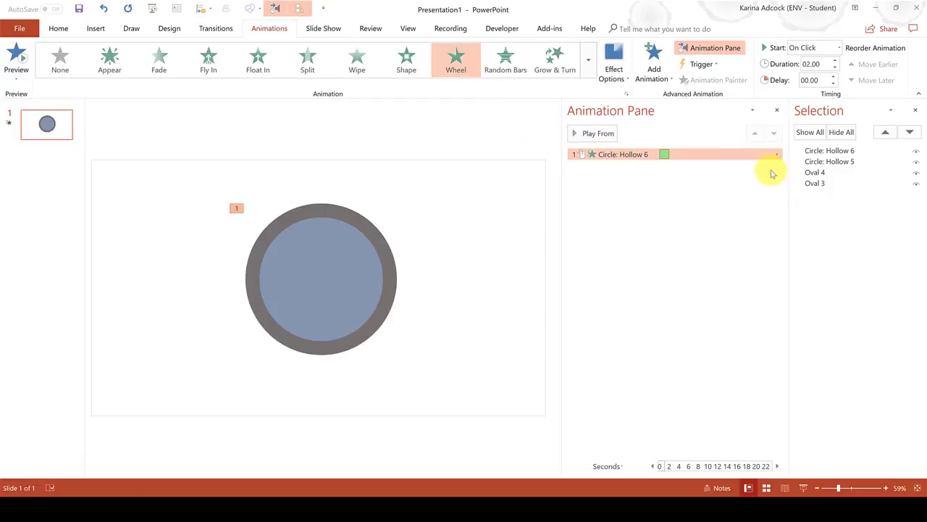
{"action": "left_click", "coordinate": [776, 154]}
{"action": "left_click", "coordinate": [745, 212]}
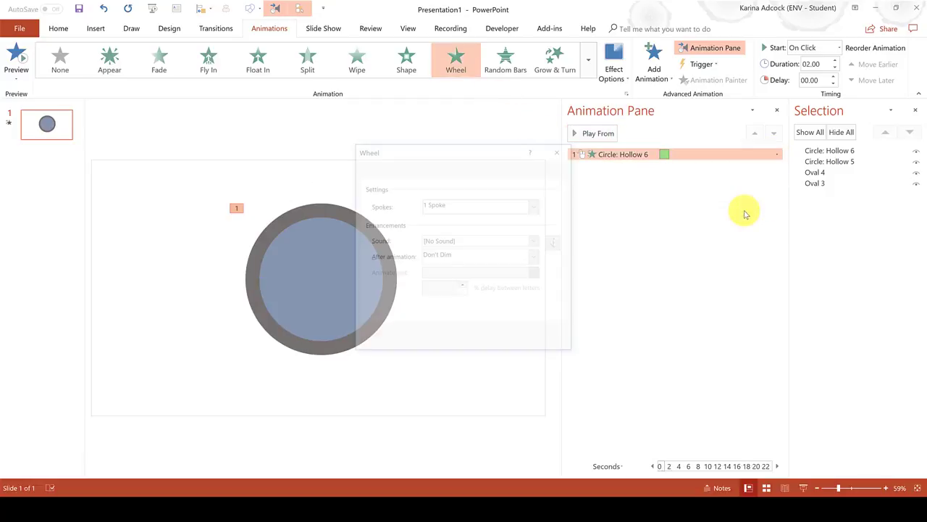
{"action": "left_click", "coordinate": [400, 174]}
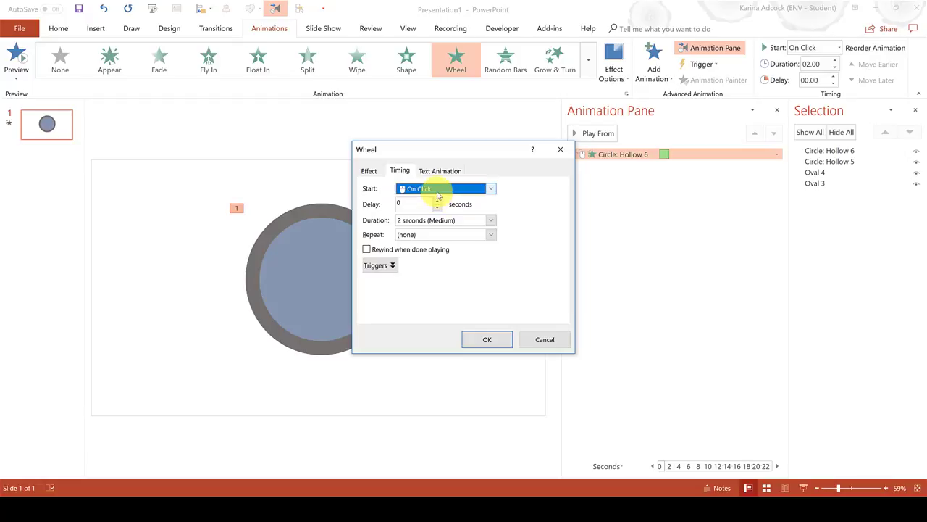
{"action": "left_click", "coordinate": [437, 190]}
{"action": "left_click", "coordinate": [426, 208]}
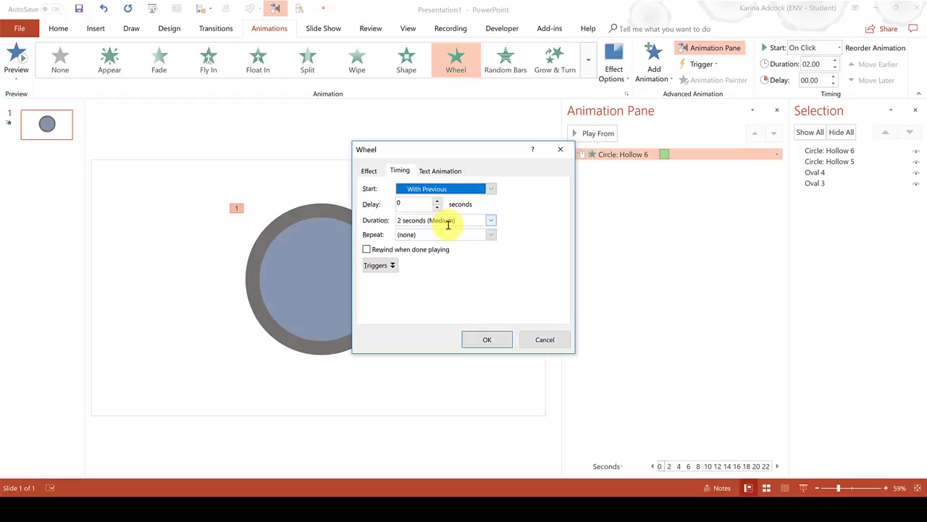
{"action": "left_click", "coordinate": [464, 223]}
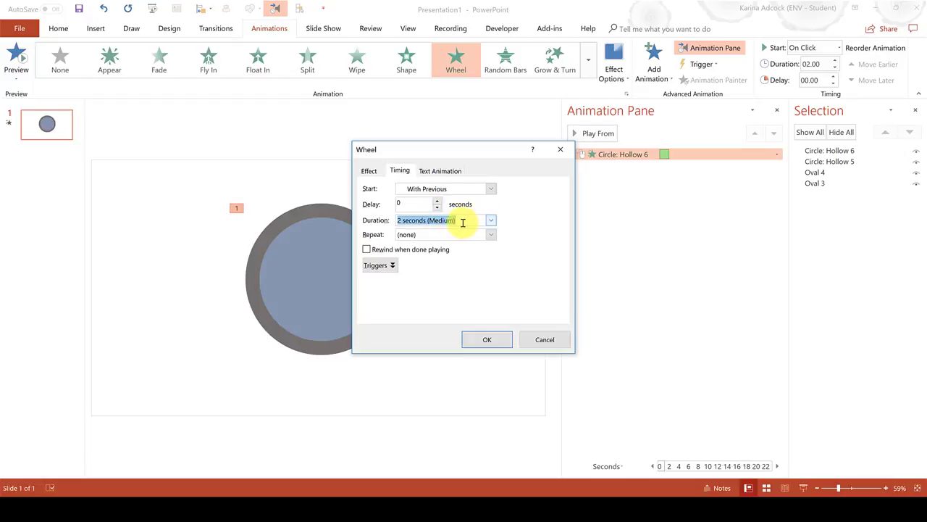
{"action": "type", "text": "30"}
{"action": "key", "text": "Return"}
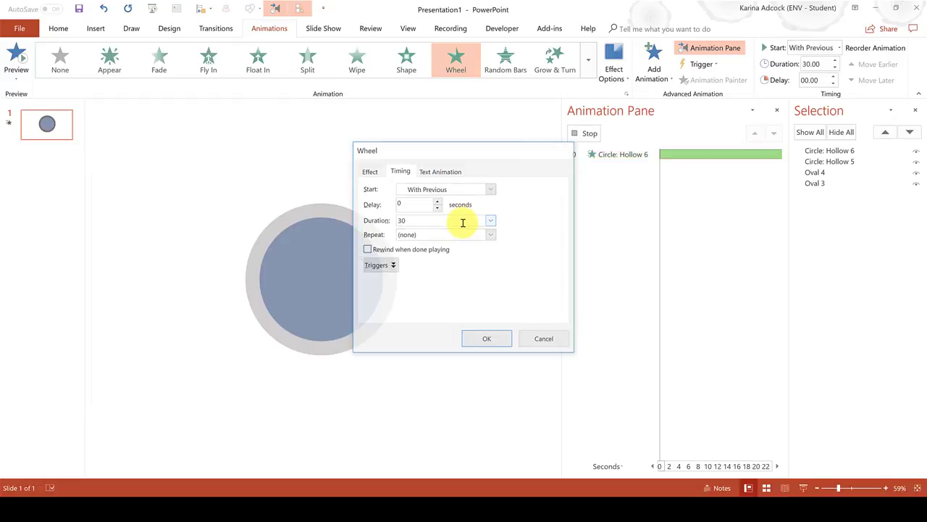
Step: Select the inner disc Oval 4 and apply a Wheel animation to it
{"action": "left_click", "coordinate": [584, 133]}
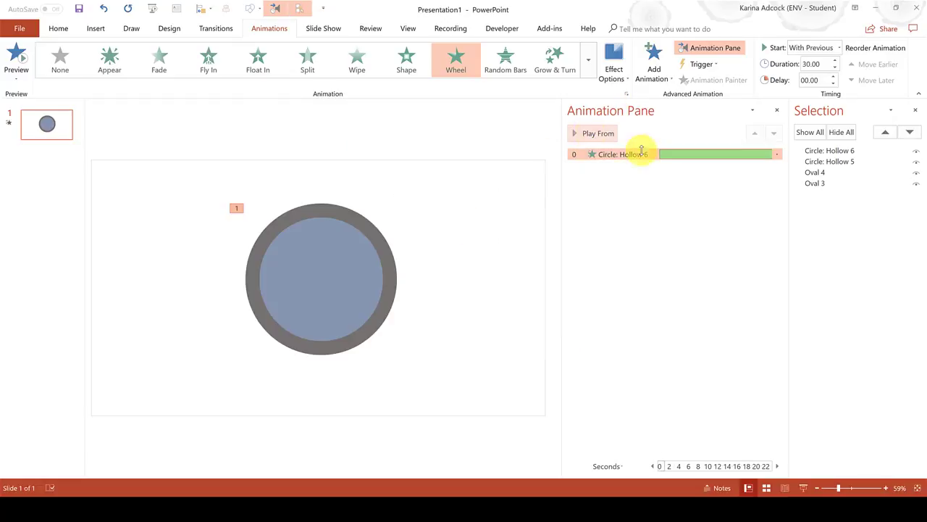
{"action": "left_click", "coordinate": [819, 172]}
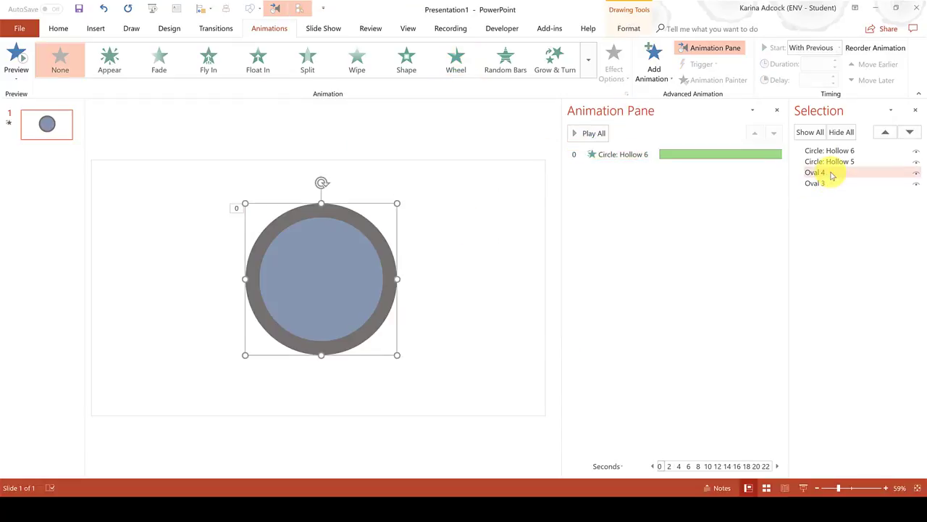
{"action": "left_click", "coordinate": [916, 173]}
{"action": "left_click", "coordinate": [917, 174]}
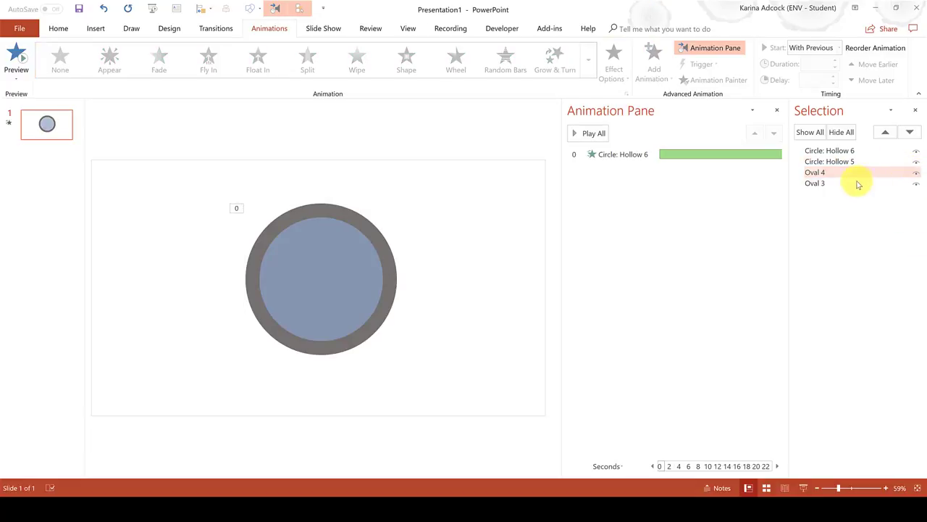
{"action": "left_click", "coordinate": [844, 174]}
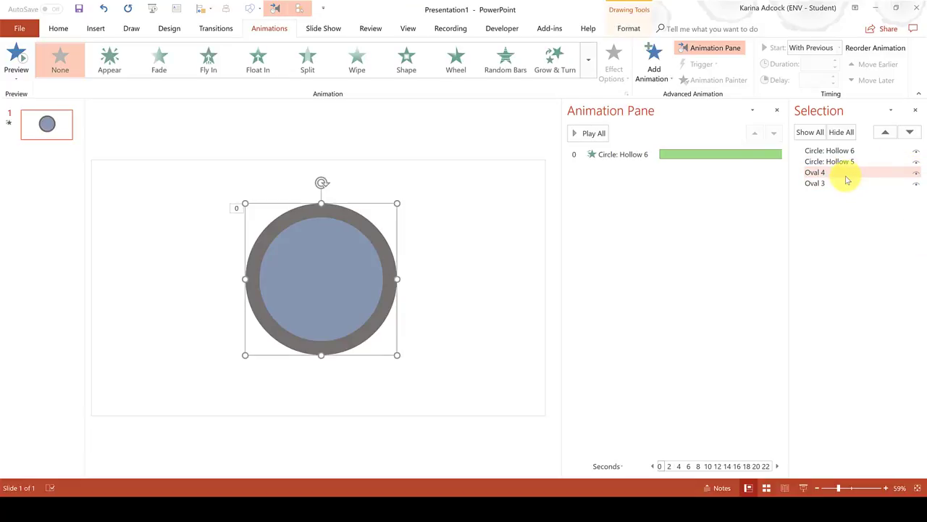
{"action": "left_click", "coordinate": [457, 59]}
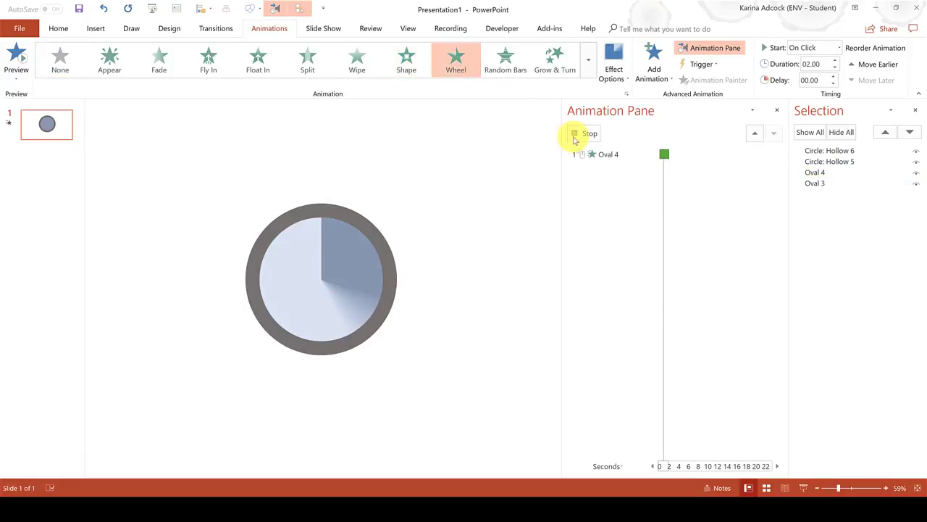
{"action": "left_click", "coordinate": [776, 165]}
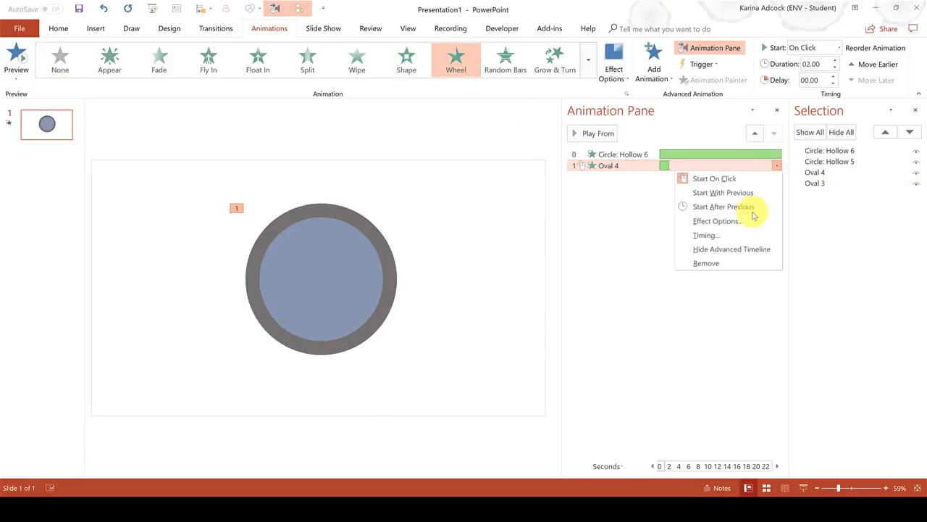
Step: Set Oval 4's Wheel timing to With Previous, 1 second duration, repeating 30 times
{"action": "left_click", "coordinate": [717, 221]}
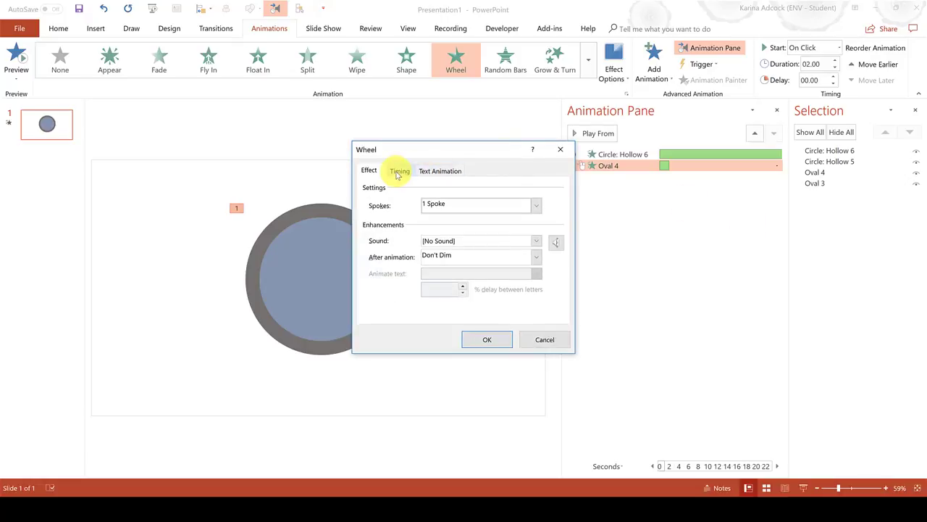
{"action": "left_click", "coordinate": [400, 171]}
{"action": "left_click", "coordinate": [473, 189]}
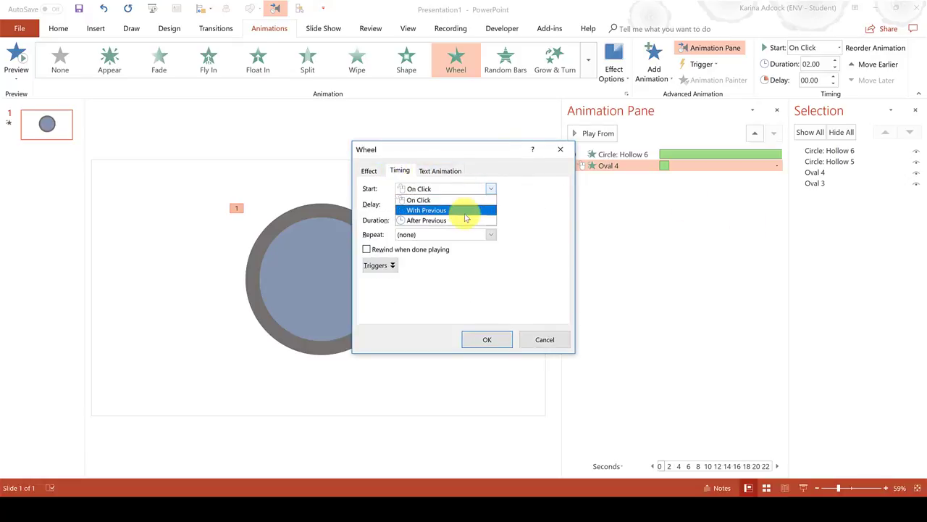
{"action": "left_click", "coordinate": [465, 209]}
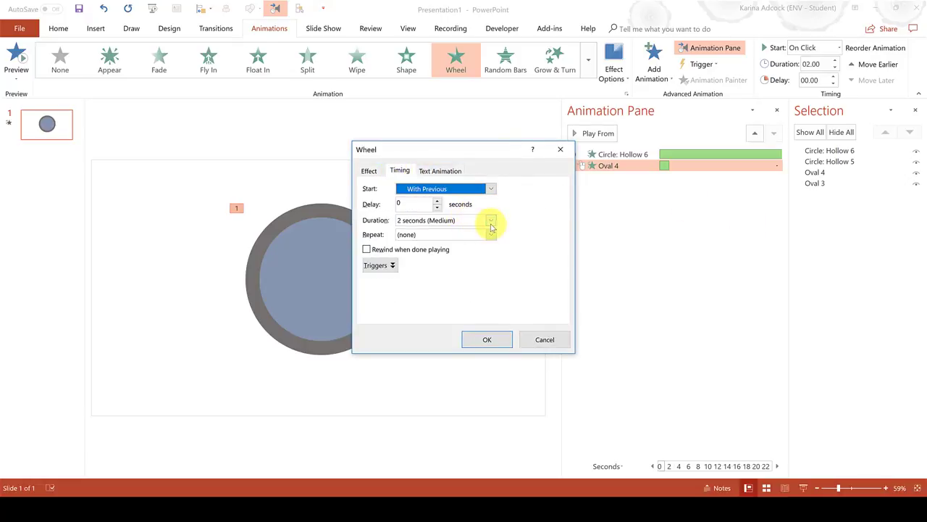
{"action": "left_click", "coordinate": [492, 220]}
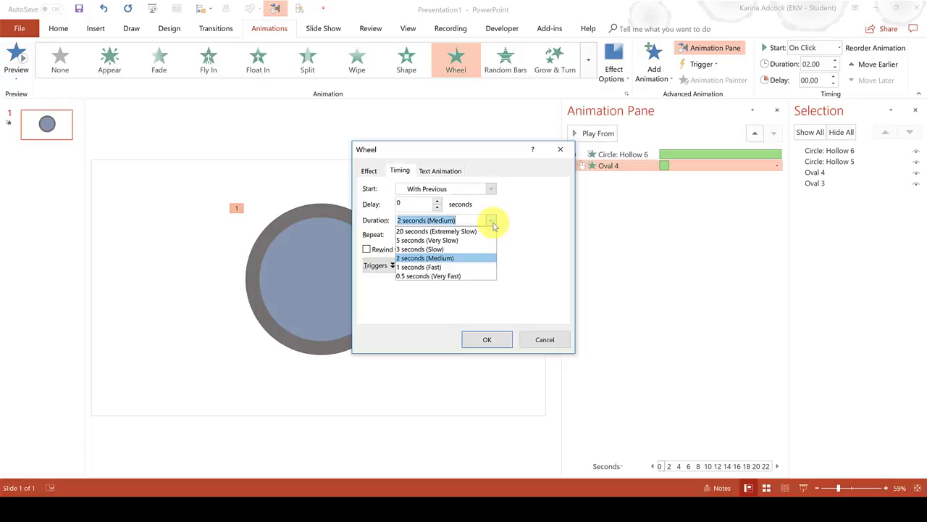
{"action": "left_click", "coordinate": [462, 267]}
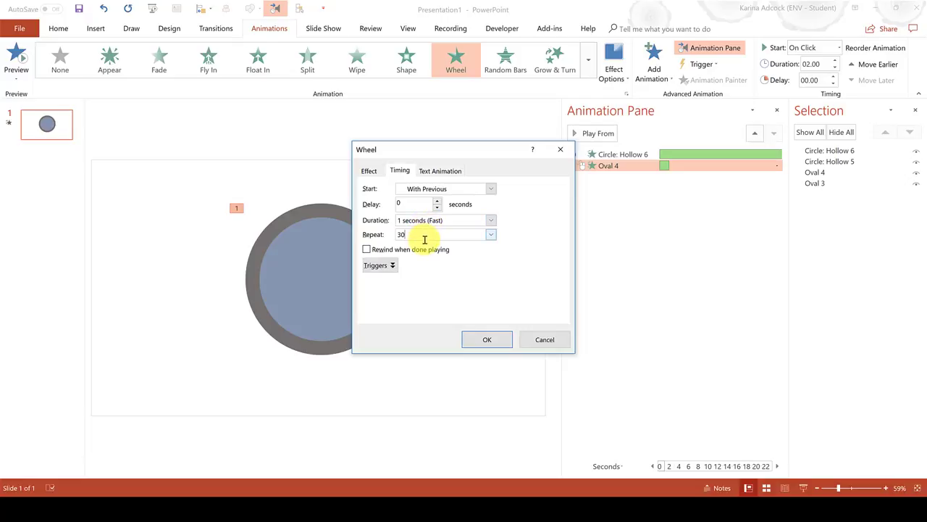
{"action": "left_click", "coordinate": [488, 340]}
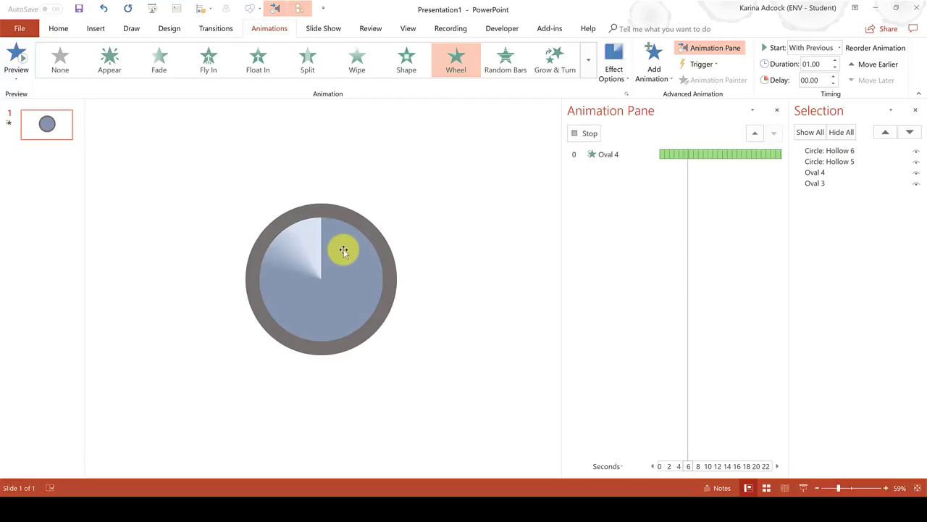
{"action": "left_click", "coordinate": [585, 133]}
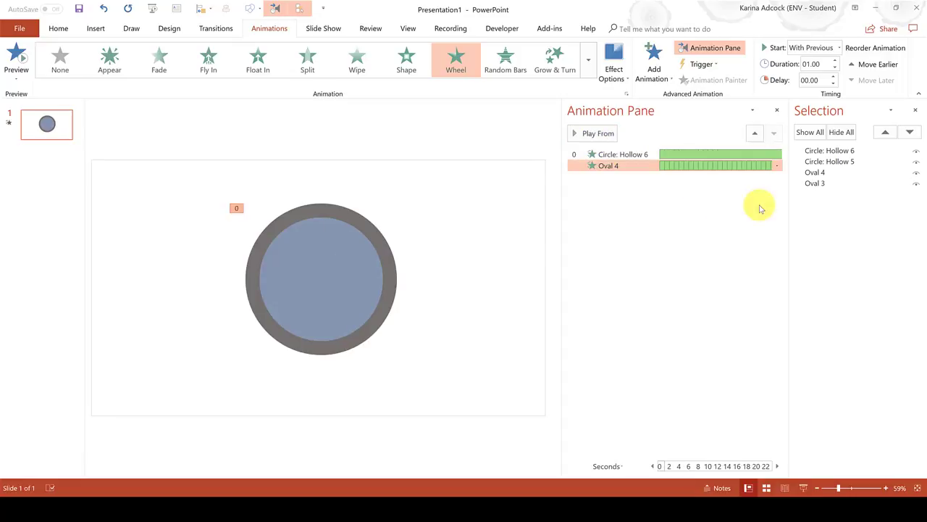
Step: Close the Selection pane and draw a text box across the circle holding the number 30
{"action": "left_click", "coordinate": [916, 111]}
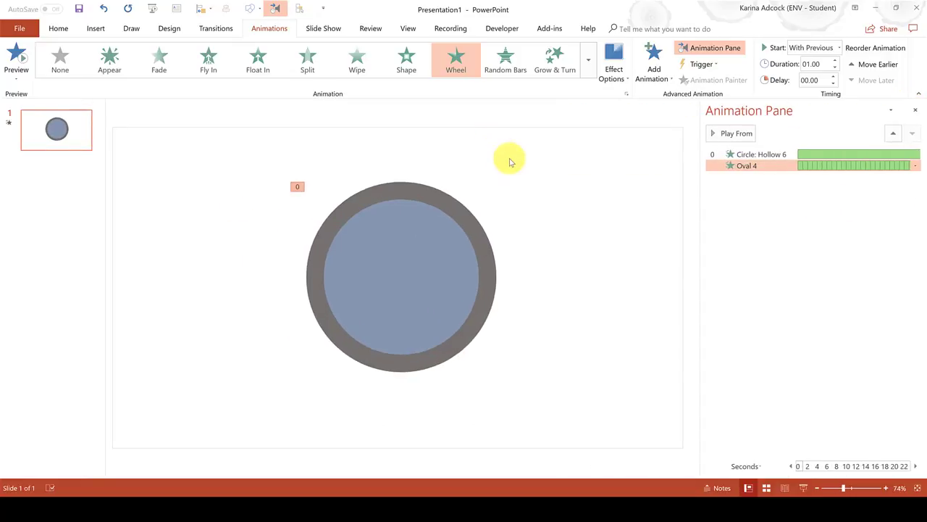
{"action": "left_click", "coordinate": [95, 31]}
{"action": "left_click", "coordinate": [550, 65]}
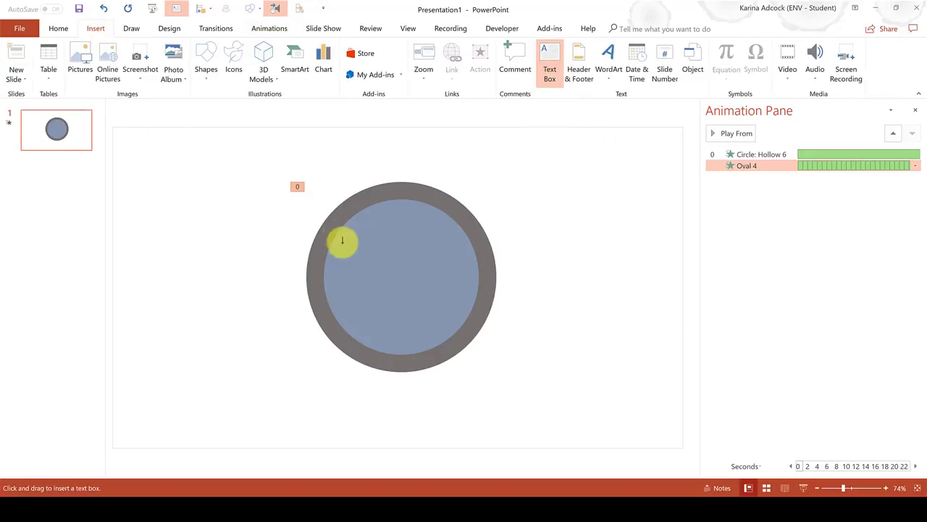
{"action": "left_click_drag", "start_coordinate": [313, 230], "coordinate": [575, 269]}
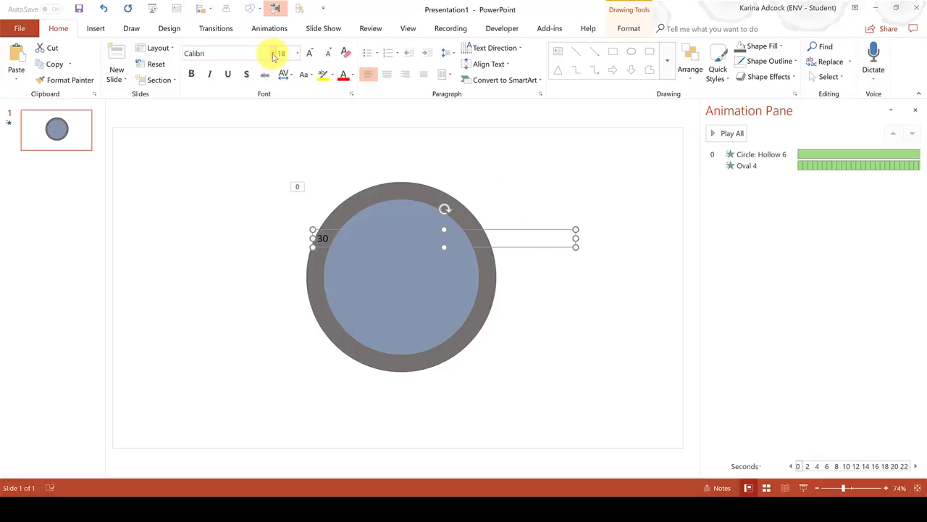
Step: Make the 30 Arial Black at 138 pt, narrow its text box and centre it
{"action": "left_click", "coordinate": [274, 56]}
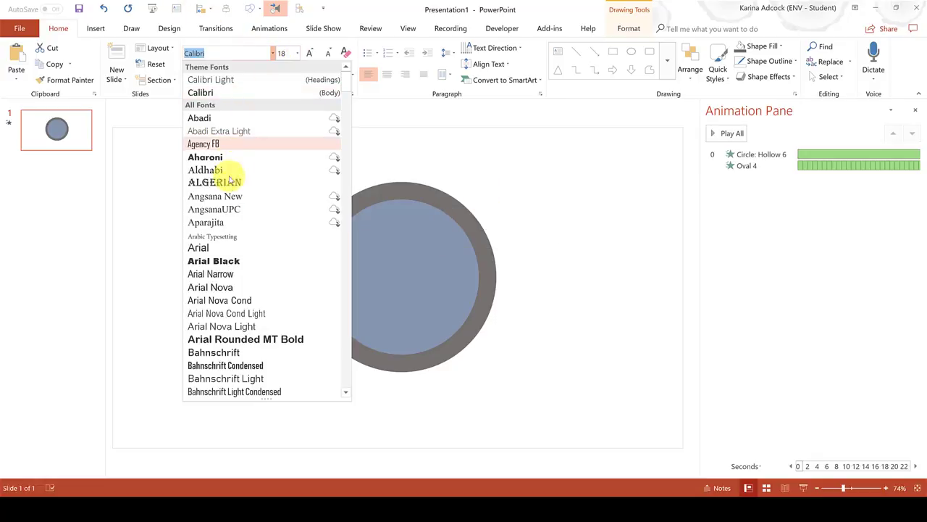
{"action": "left_click", "coordinate": [236, 263]}
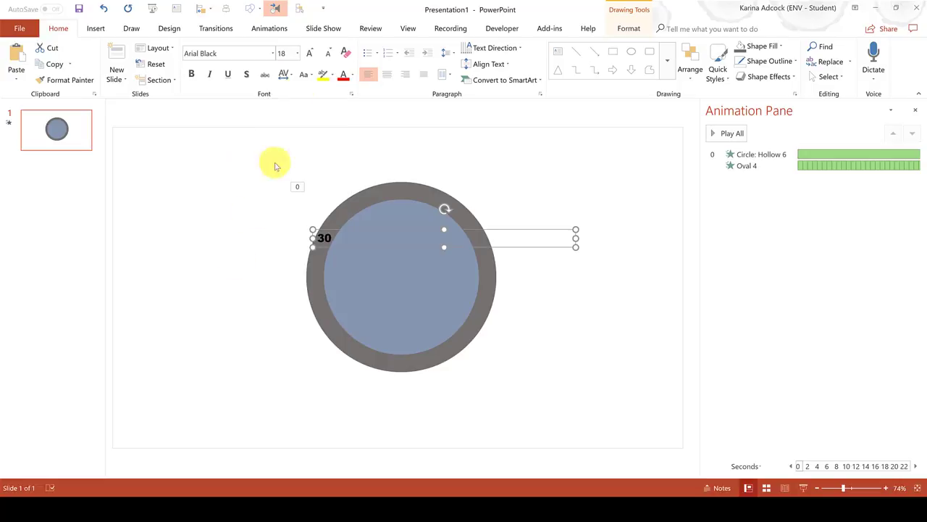
{"action": "left_click", "coordinate": [312, 54]}
{"action": "left_click", "coordinate": [313, 55]}
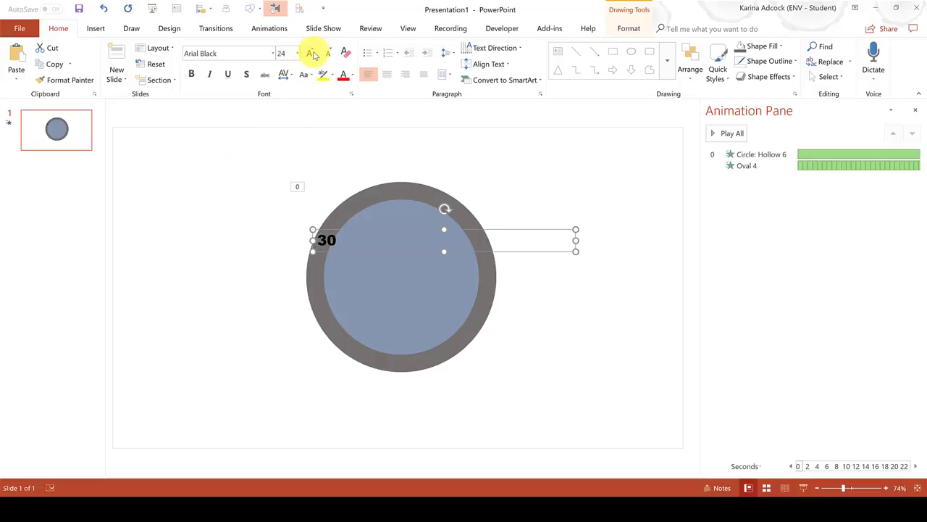
{"action": "left_click", "coordinate": [313, 54]}
{"action": "left_click", "coordinate": [313, 55]}
{"action": "left_click", "coordinate": [313, 54]}
{"action": "left_click", "coordinate": [313, 54]}
{"action": "left_click", "coordinate": [313, 54]}
{"action": "left_click", "coordinate": [313, 55]}
{"action": "left_click", "coordinate": [313, 54]}
{"action": "left_click", "coordinate": [313, 55]}
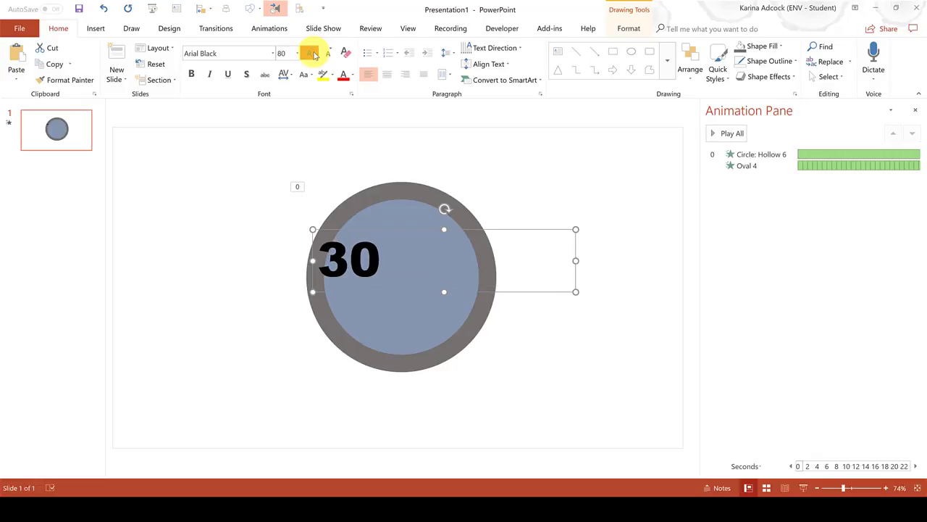
{"action": "left_click", "coordinate": [313, 54]}
{"action": "left_click", "coordinate": [313, 55]}
{"action": "left_click", "coordinate": [313, 55]}
{"action": "left_click", "coordinate": [313, 55]}
{"action": "left_click", "coordinate": [313, 55]}
{"action": "left_click", "coordinate": [313, 55]}
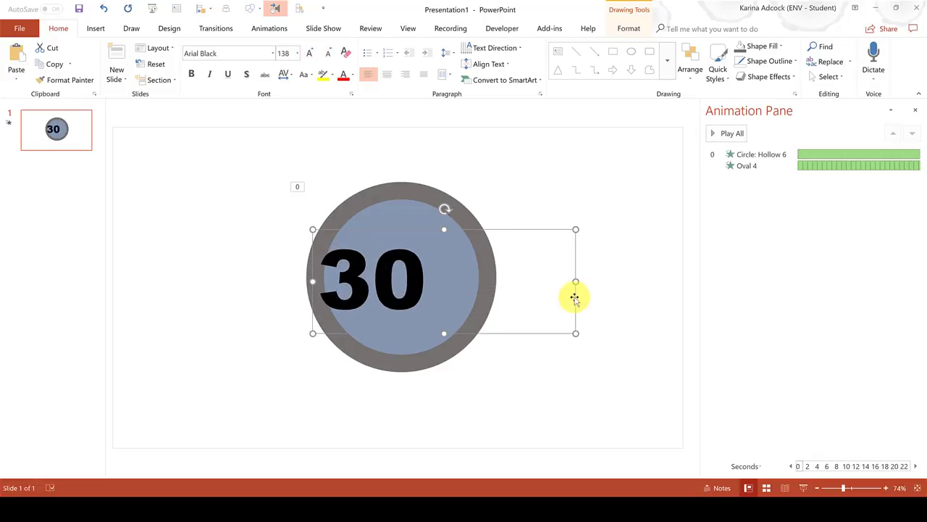
{"action": "left_click_drag", "start_coordinate": [575, 280], "coordinate": [442, 288]}
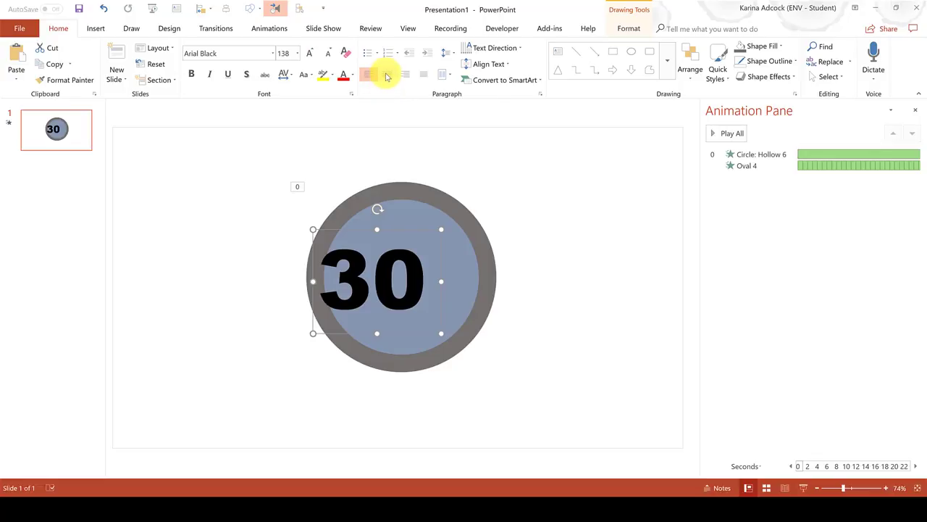
{"action": "left_click", "coordinate": [388, 77]}
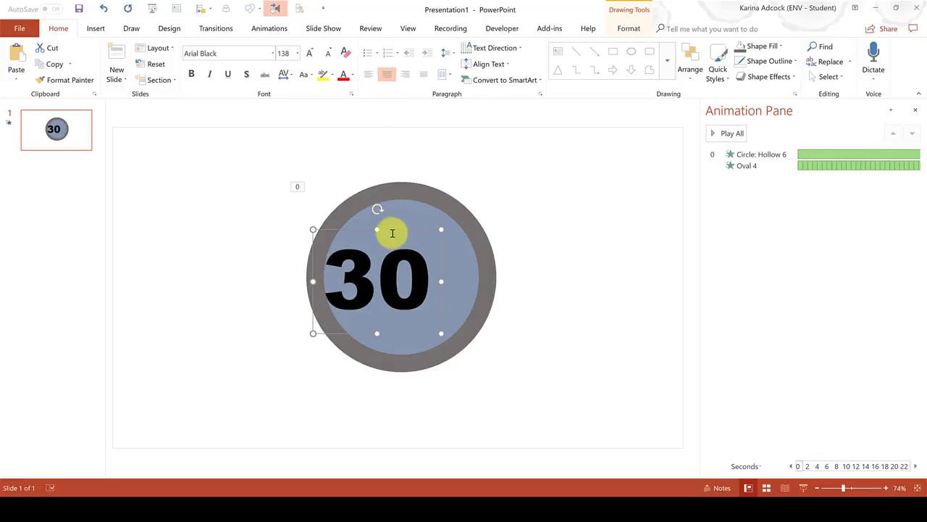
Step: Give the 30 text box an Appear entrance and a Disappear exit
{"action": "left_click", "coordinate": [270, 28]}
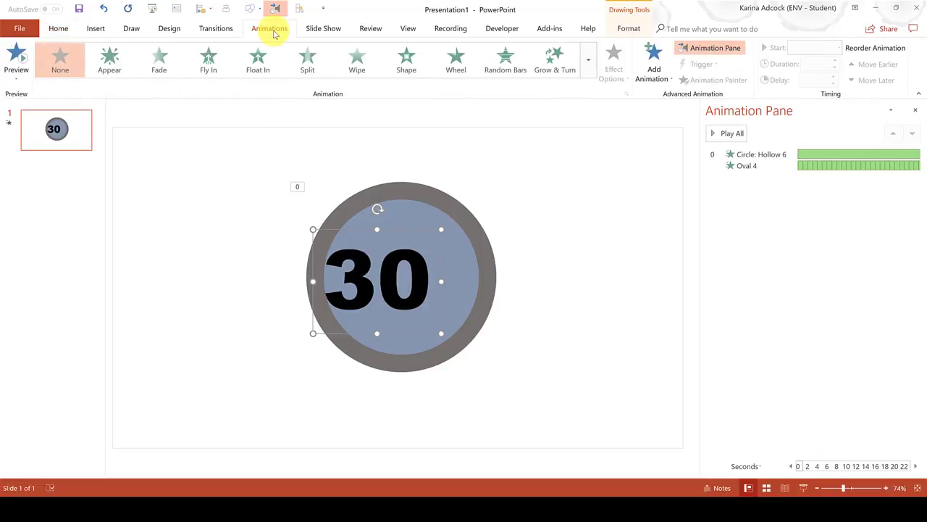
{"action": "left_click", "coordinate": [109, 58]}
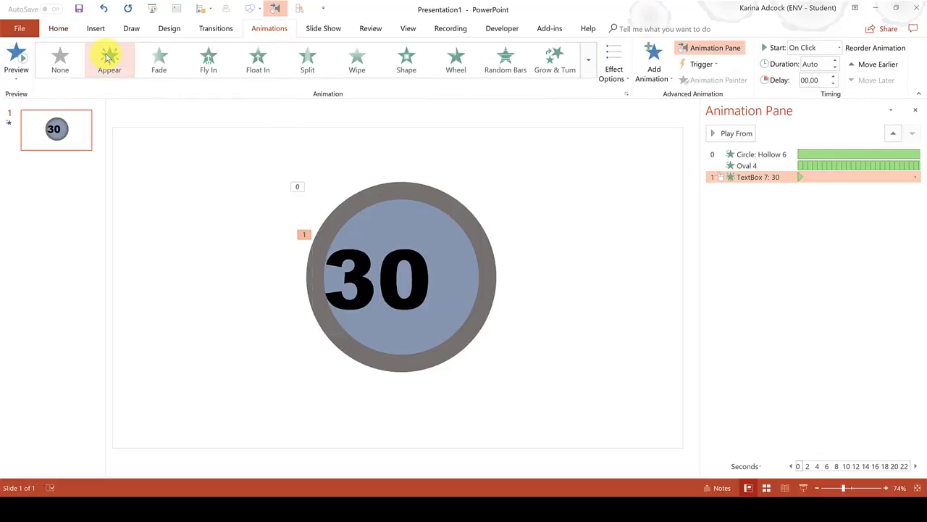
{"action": "left_click", "coordinate": [654, 58]}
{"action": "left_click", "coordinate": [657, 384]}
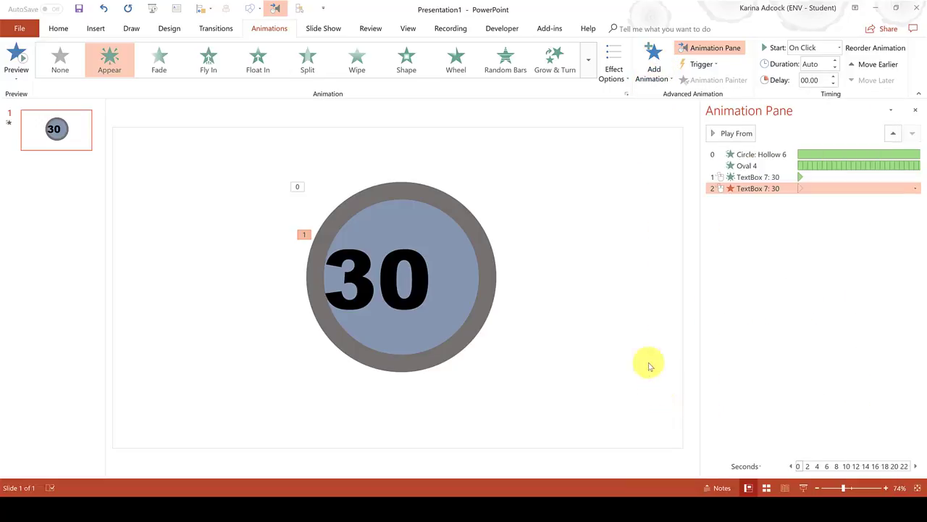
Step: Set both the Appear and Disappear animations of the 30 box to start With Previous
{"action": "left_click", "coordinate": [770, 177]}
{"action": "left_click", "coordinate": [774, 188], "text": "ctrl"}
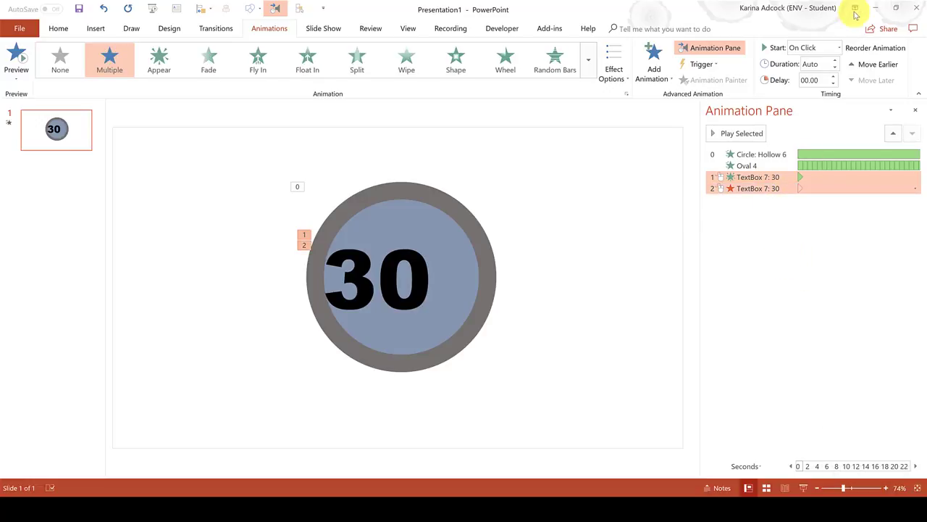
{"action": "left_click", "coordinate": [841, 48]}
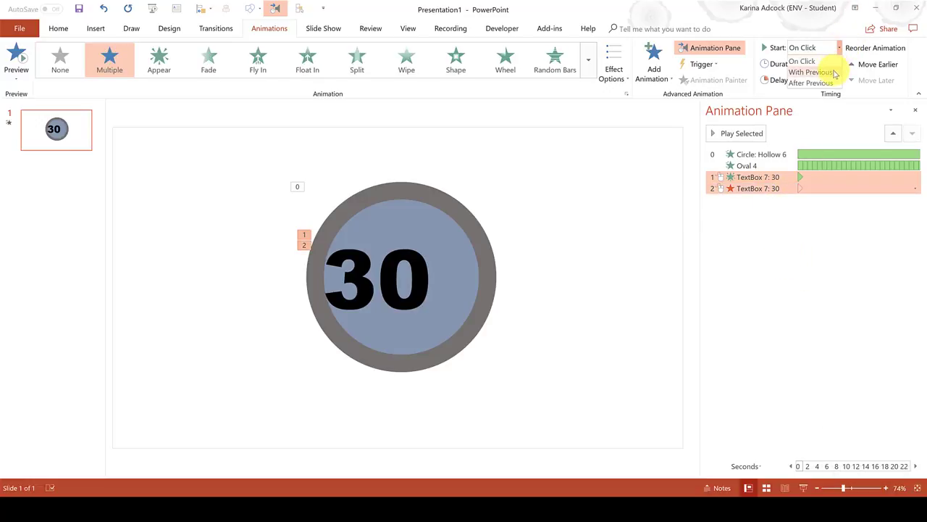
{"action": "left_click", "coordinate": [833, 71]}
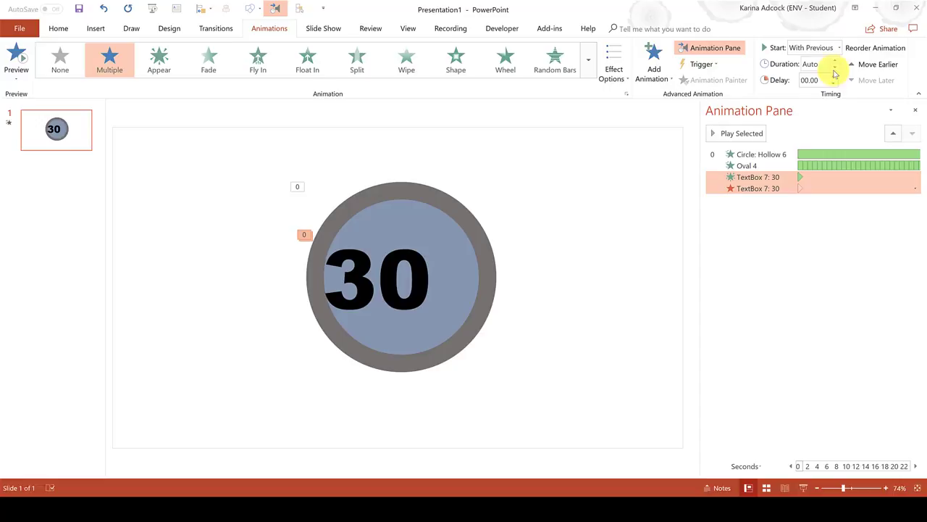
{"action": "left_click", "coordinate": [424, 262]}
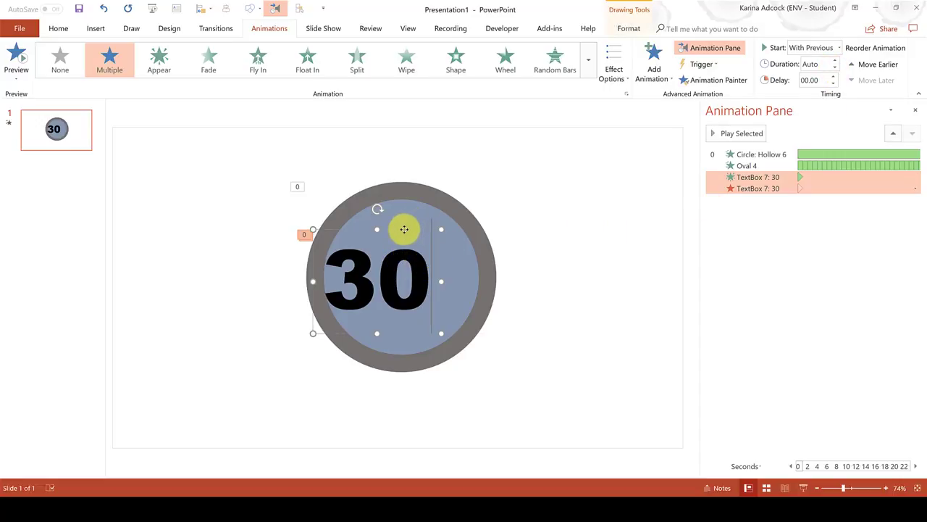
Step: Duplicate the 30 box downward and renumber the copies 29, 28 and 27
{"action": "key", "text": "ctrl+d"}
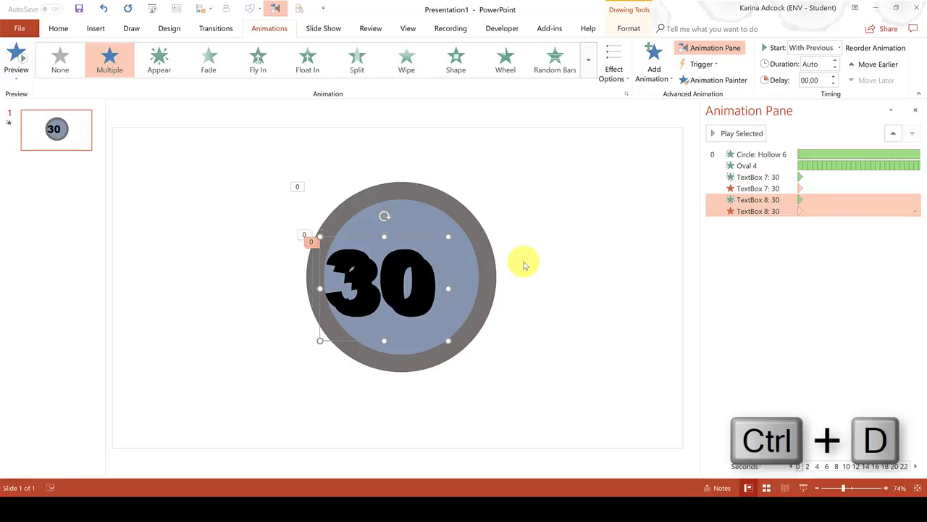
{"action": "key", "text": "ctrl+d"}
{"action": "key", "text": "Down"}
{"action": "key", "text": "Down"}
{"action": "key", "text": "Down"}
{"action": "key", "text": "Down"}
{"action": "key", "text": "Down"}
{"action": "key", "text": "Down"}
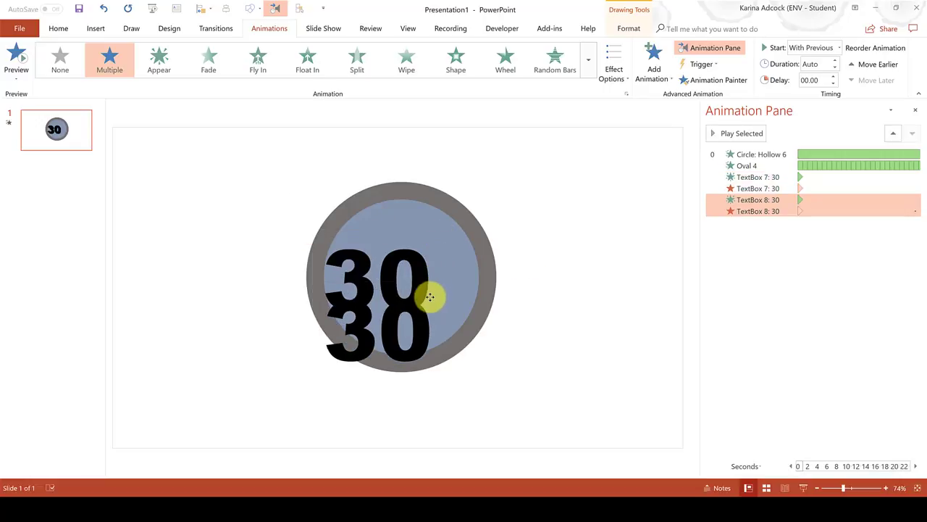
{"action": "left_click", "coordinate": [377, 352]}
{"action": "key", "text": "BackSpace"}
{"action": "type", "text": "29"}
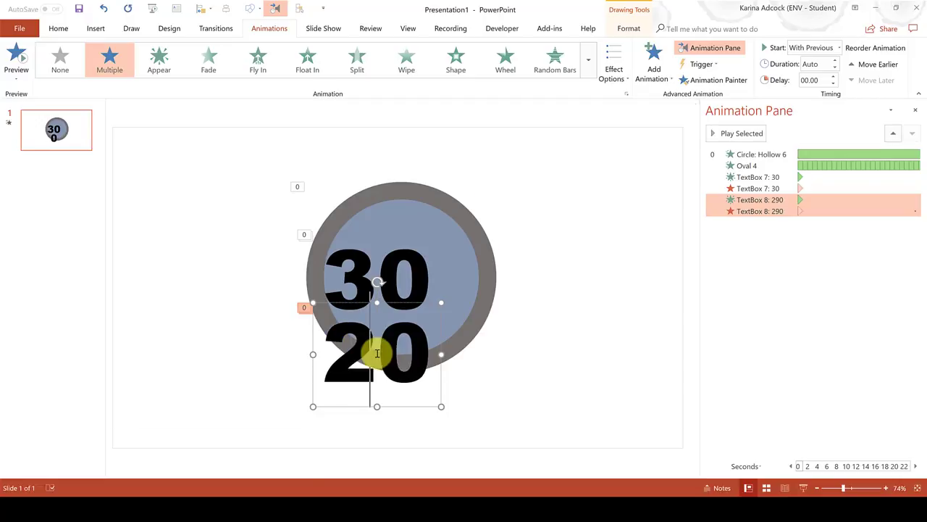
{"action": "key", "text": "Delete"}
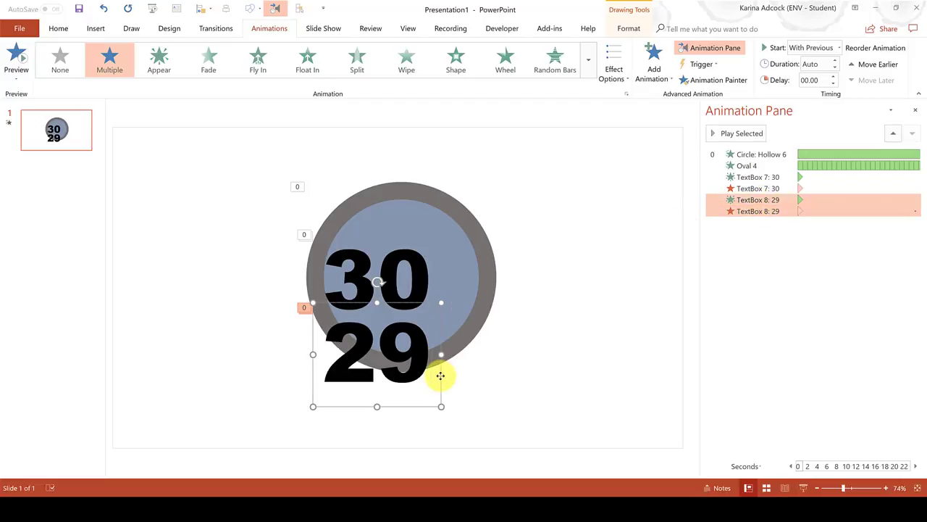
{"action": "key", "text": "ctrl+d"}
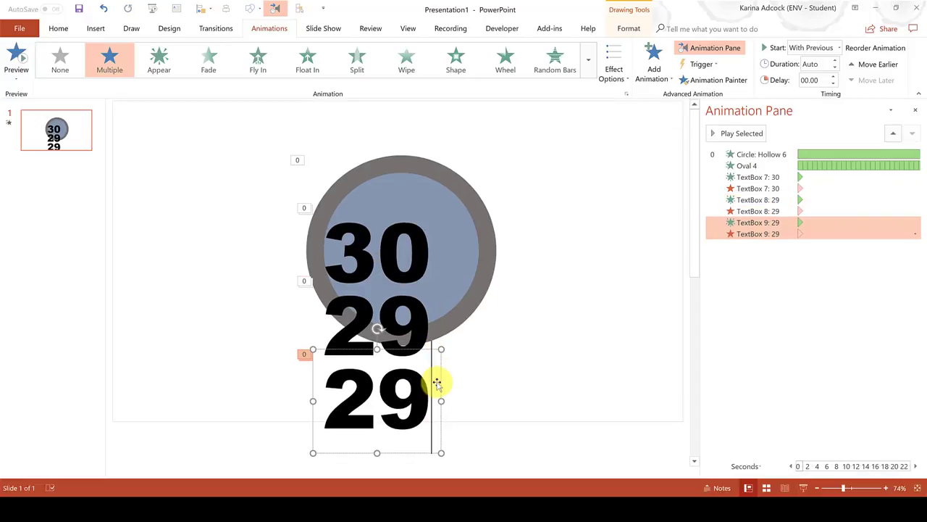
{"action": "key", "text": "BackSpace"}
{"action": "type", "text": "8"}
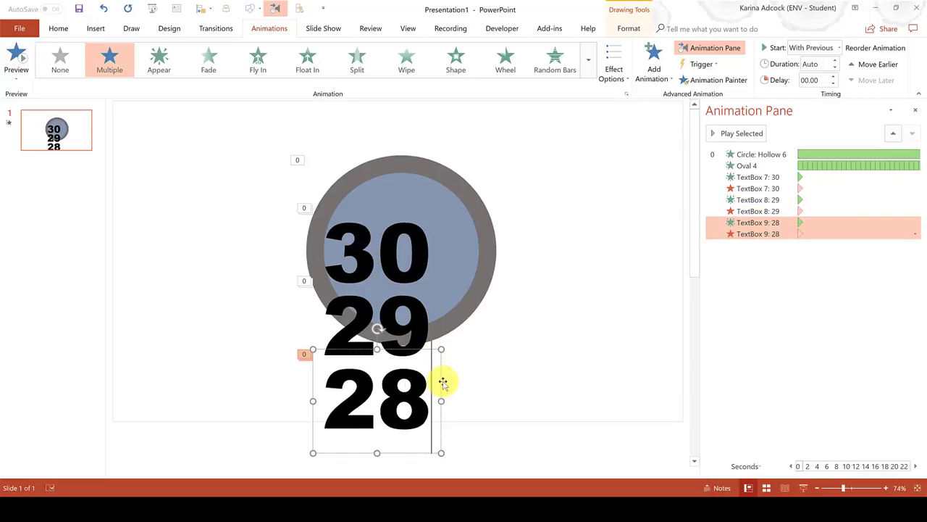
{"action": "left_click", "coordinate": [440, 383]}
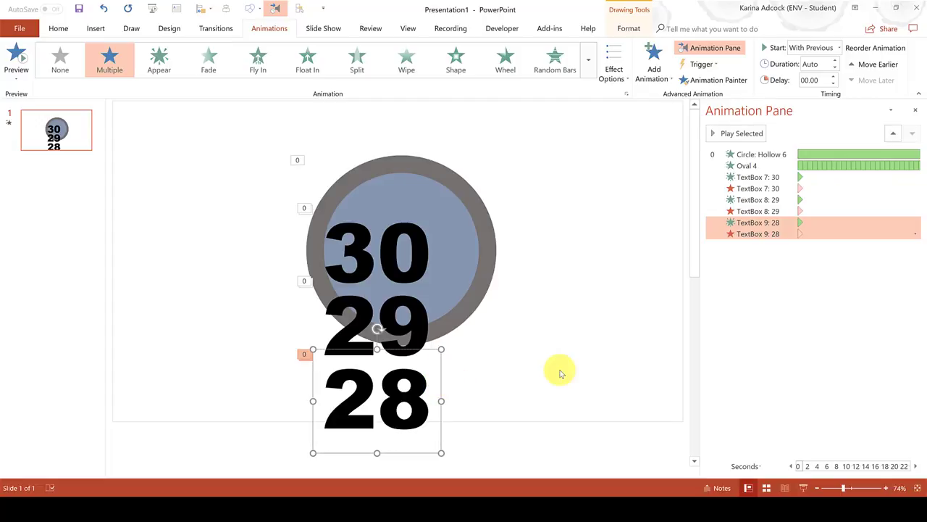
{"action": "key", "text": "ctrl+d"}
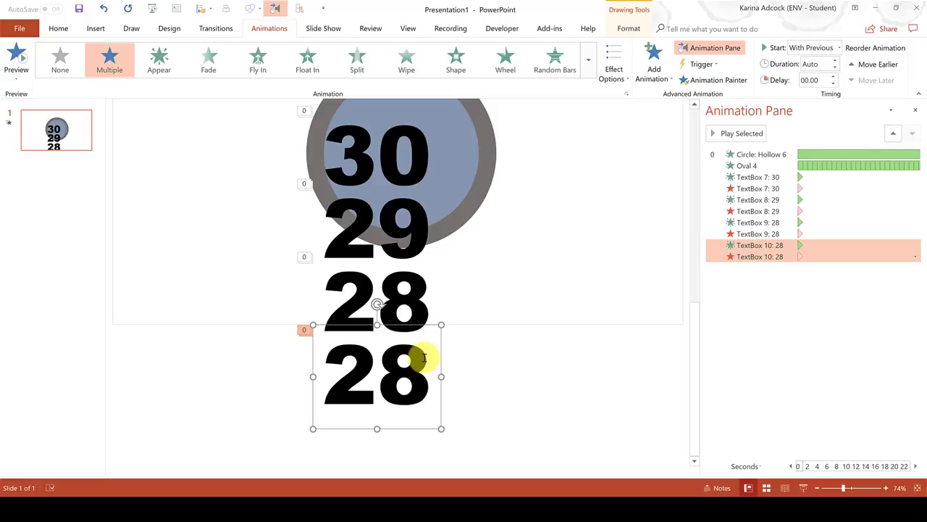
{"action": "key", "text": "BackSpace"}
{"action": "type", "text": "7"}
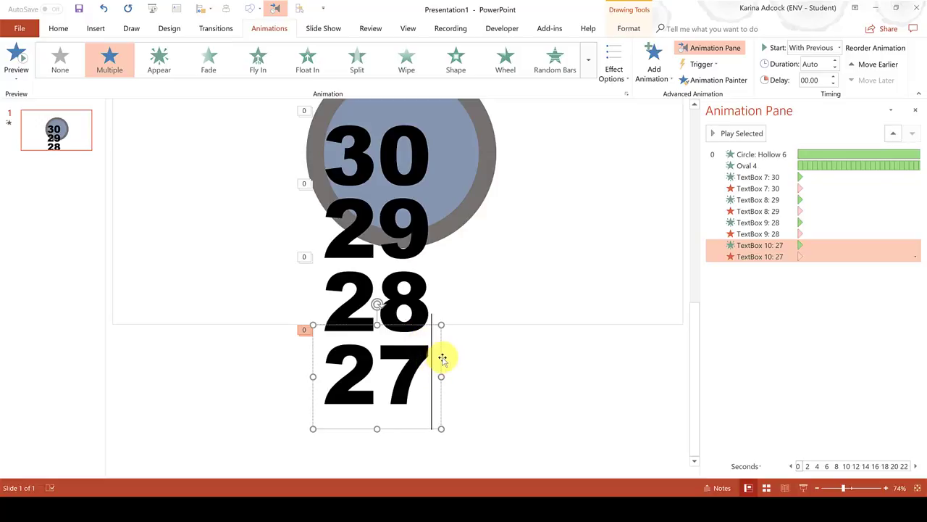
Step: Keep duplicating the last box, numbering the new copies 26 down to 17
{"action": "key", "text": "ctrl+d"}
{"action": "type", "text": "26"}
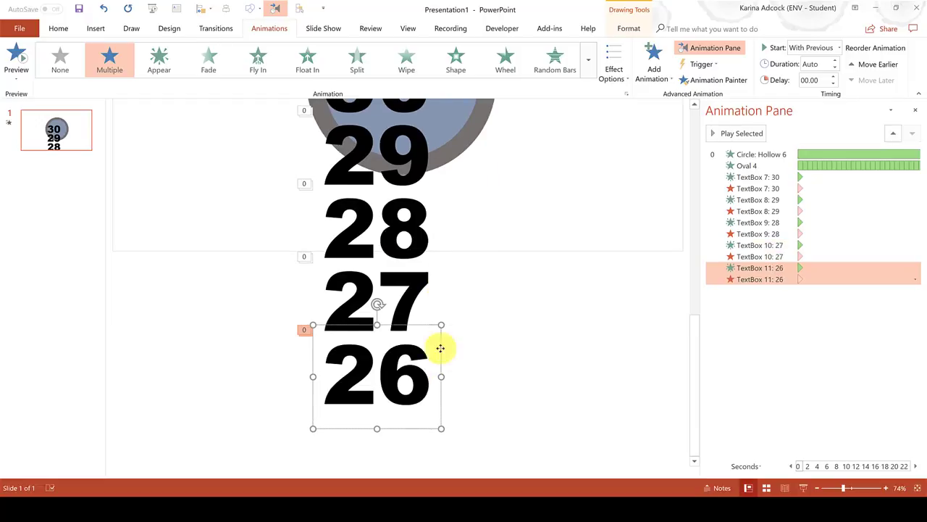
{"action": "key", "text": "ctrl+d"}
{"action": "type", "text": "25"}
{"action": "key", "text": "ctrl+d"}
{"action": "type", "text": "23"}
{"action": "key", "text": "ctrl+d"}
{"action": "type", "text": "2120"}
{"action": "key", "text": "ctrl+d"}
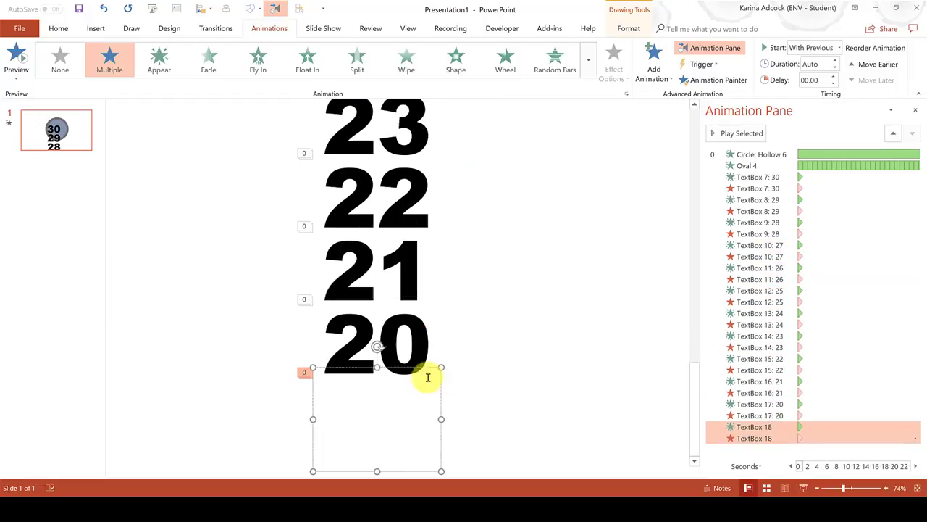
{"action": "type", "text": "19"}
{"action": "key", "text": "ctrl+d"}
{"action": "type", "text": "18"}
{"action": "key", "text": "ctrl+d"}
{"action": "type", "text": "17"}
Step: Continue the column from 14 down to 1, clearing the last copy for 0
{"action": "key", "text": "ctrl+d"}
{"action": "type", "text": "14"}
{"action": "key", "text": "ctrl+d"}
{"action": "type", "text": "13"}
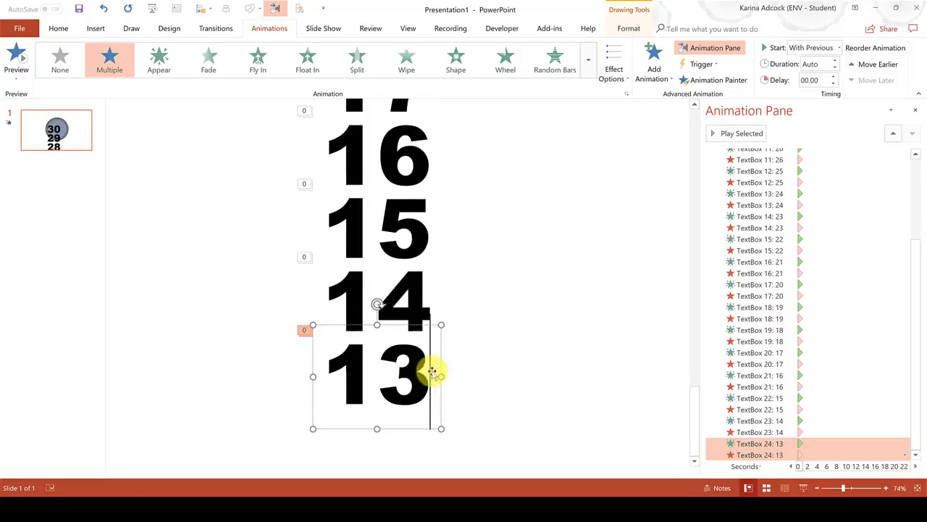
{"action": "key", "text": "ctrl+d"}
{"action": "type", "text": "12111098"}
{"action": "key", "text": "ctrl+d"}
{"action": "type", "text": "7"}
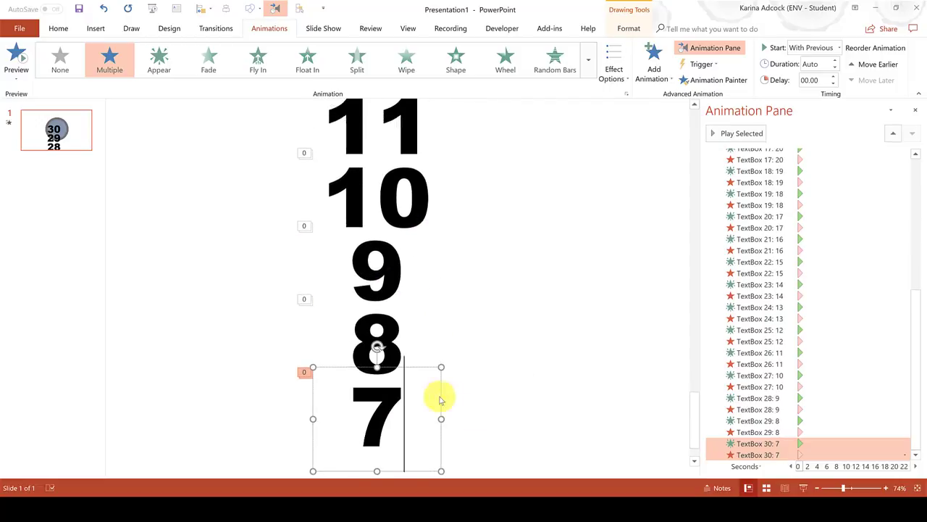
{"action": "type", "text": "654"}
{"action": "key", "text": "ctrl+d"}
{"action": "type", "text": "3"}
{"action": "key", "text": "ctrl+d"}
{"action": "type", "text": "2"}
{"action": "key", "text": "ctrl+d"}
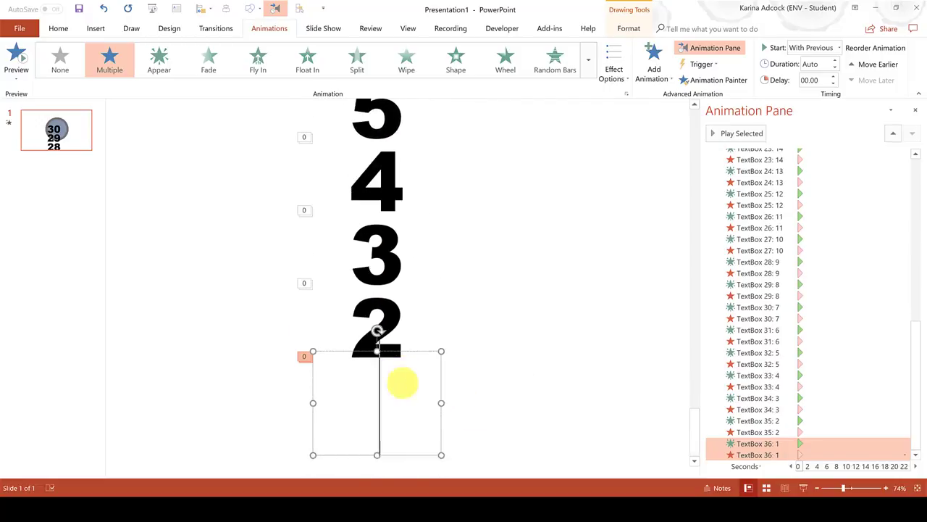
{"action": "type", "text": "1"}
{"action": "key", "text": "ctrl+d"}
{"action": "key", "text": "BackSpace"}
Step: Enter 0 in the last box and zoom out to show the whole number column
{"action": "type", "text": "0"}
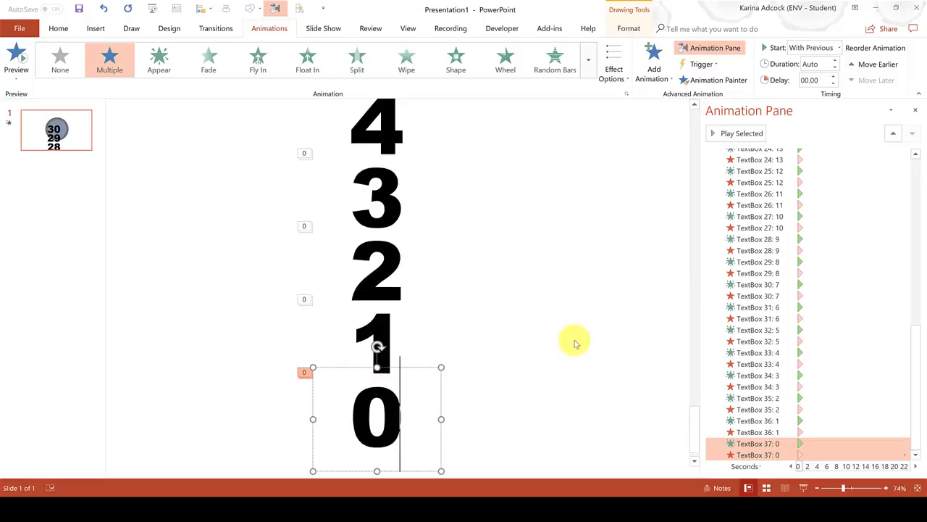
{"action": "left_click", "coordinate": [557, 364]}
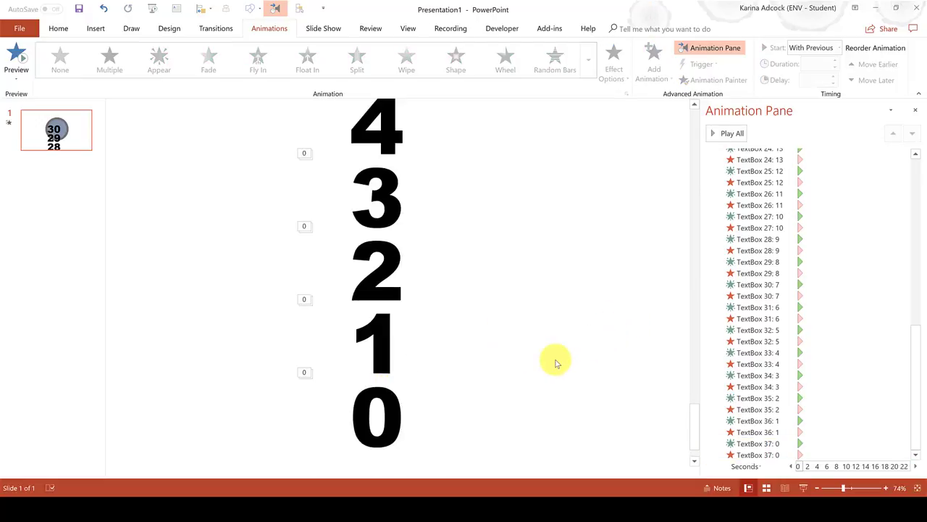
{"action": "left_click", "coordinate": [816, 489]}
{"action": "left_click", "coordinate": [816, 489]}
{"action": "left_click", "coordinate": [816, 489]}
{"action": "left_click", "coordinate": [816, 489]}
{"action": "left_click", "coordinate": [816, 489]}
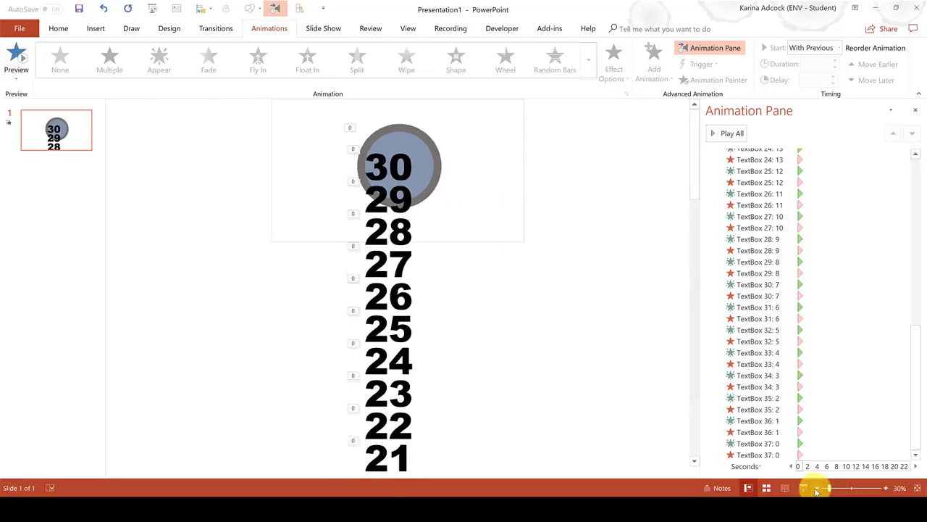
{"action": "left_click", "coordinate": [816, 489]}
{"action": "left_click", "coordinate": [816, 489]}
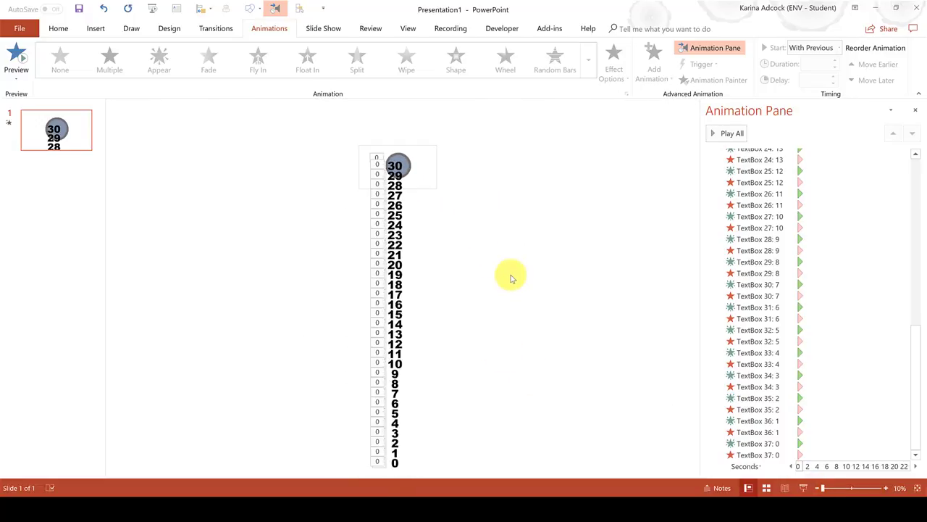
Step: Align all objects center and middle so the numbers stack inside the circle
{"action": "key", "text": "ctrl+a"}
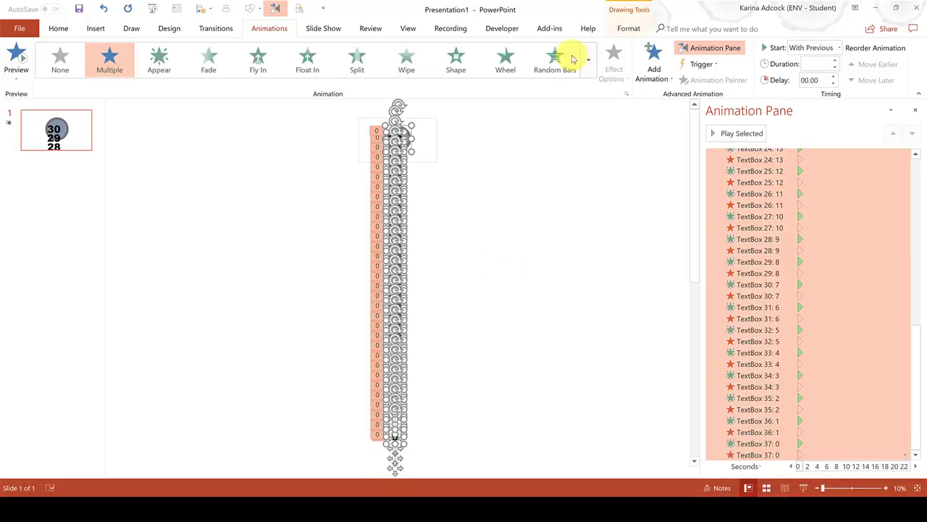
{"action": "left_click", "coordinate": [628, 29]}
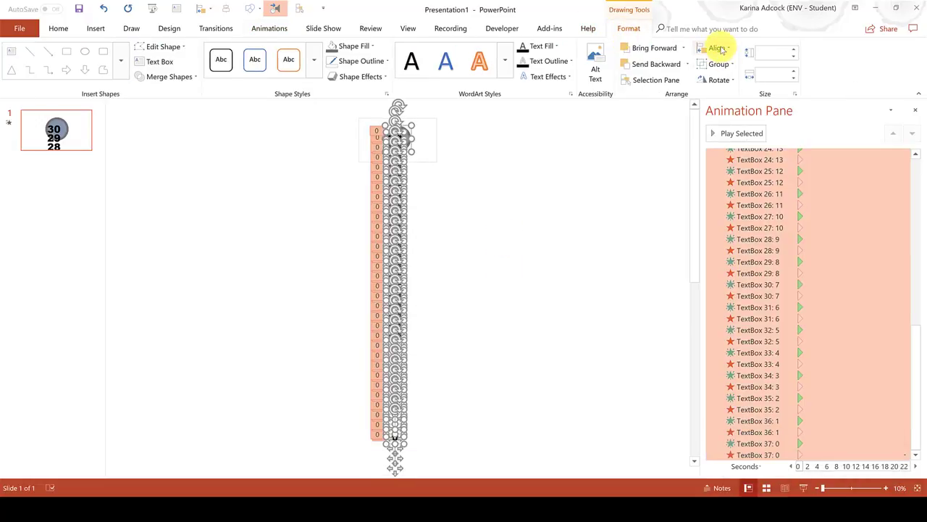
{"action": "left_click", "coordinate": [721, 49]}
{"action": "left_click", "coordinate": [721, 53]}
{"action": "left_click", "coordinate": [721, 49]}
{"action": "left_click", "coordinate": [725, 125]}
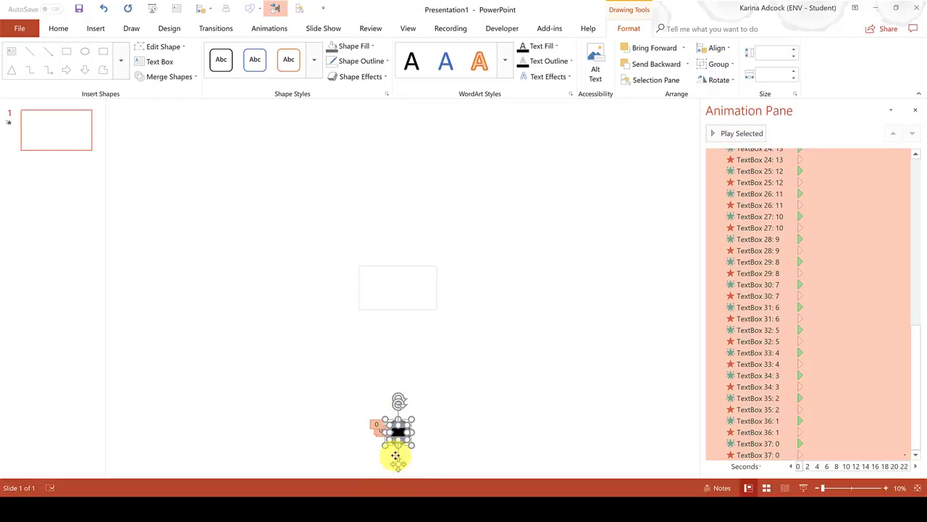
{"action": "left_click_drag", "start_coordinate": [395, 455], "coordinate": [397, 317]}
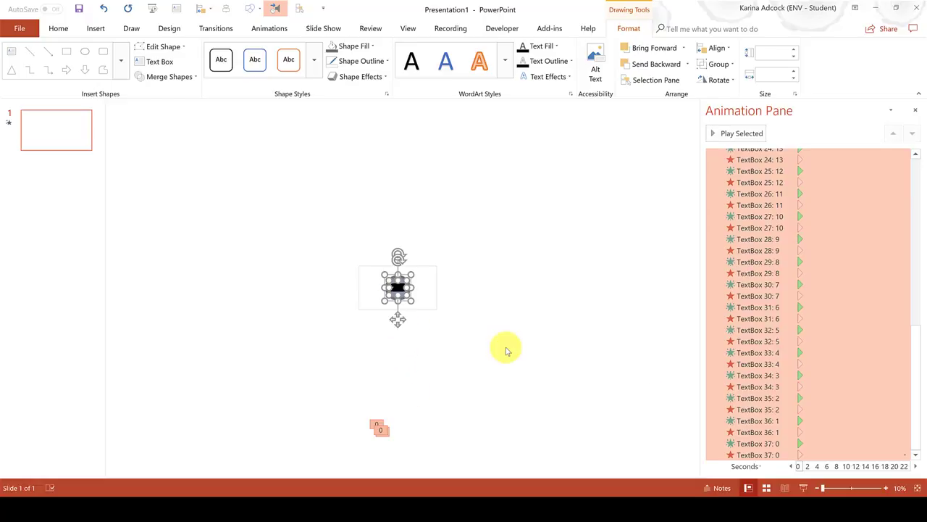
{"action": "left_click", "coordinate": [917, 489]}
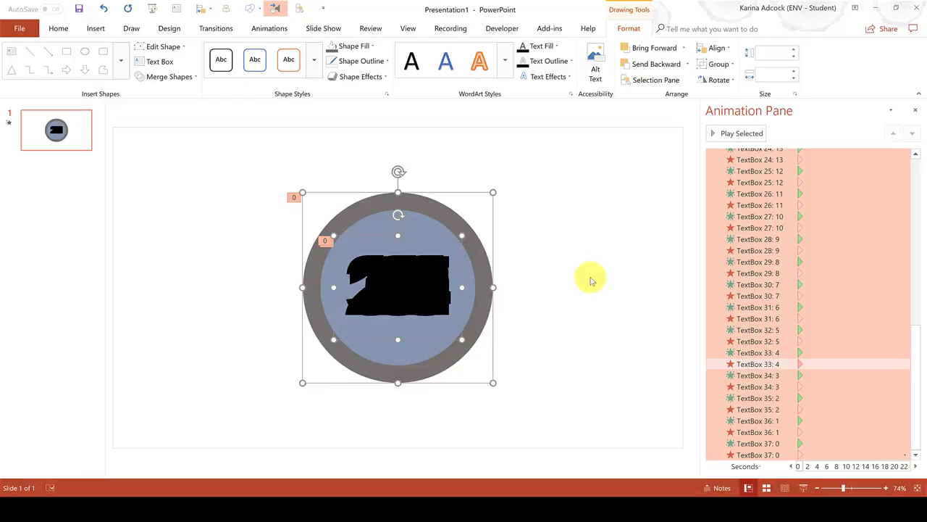
Step: Remove the 30 box's Appear entrance, then select its exit with the 29 entrance
{"action": "left_click", "coordinate": [592, 281]}
{"action": "left_click_drag", "start_coordinate": [917, 393], "coordinate": [913, 217]}
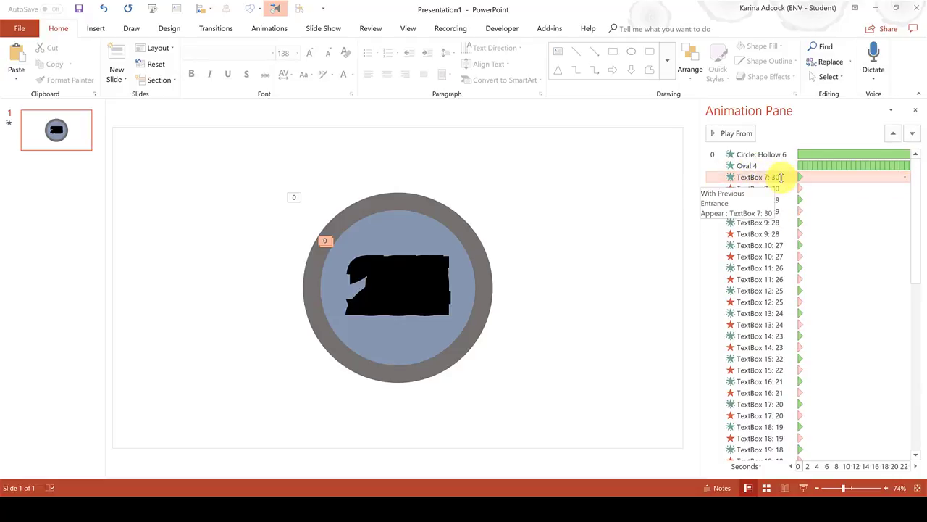
{"action": "left_click", "coordinate": [904, 177]}
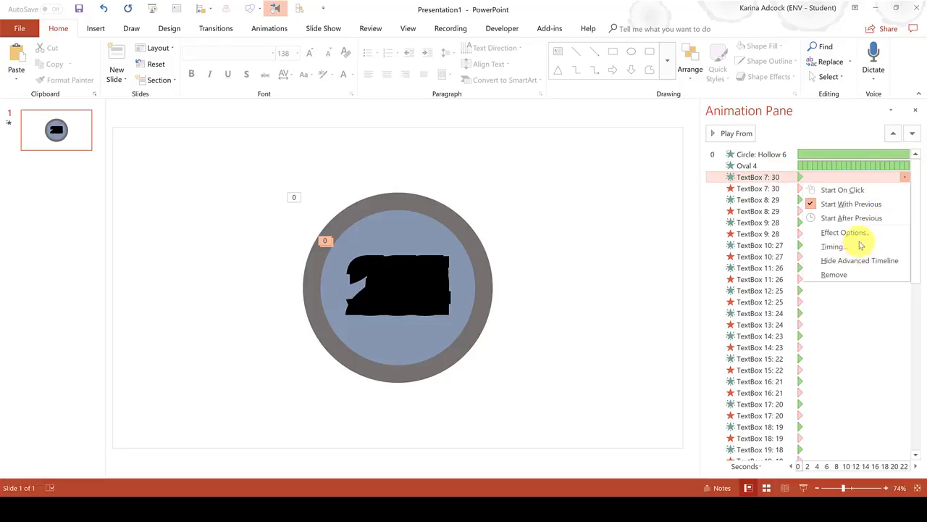
{"action": "left_click", "coordinate": [835, 274]}
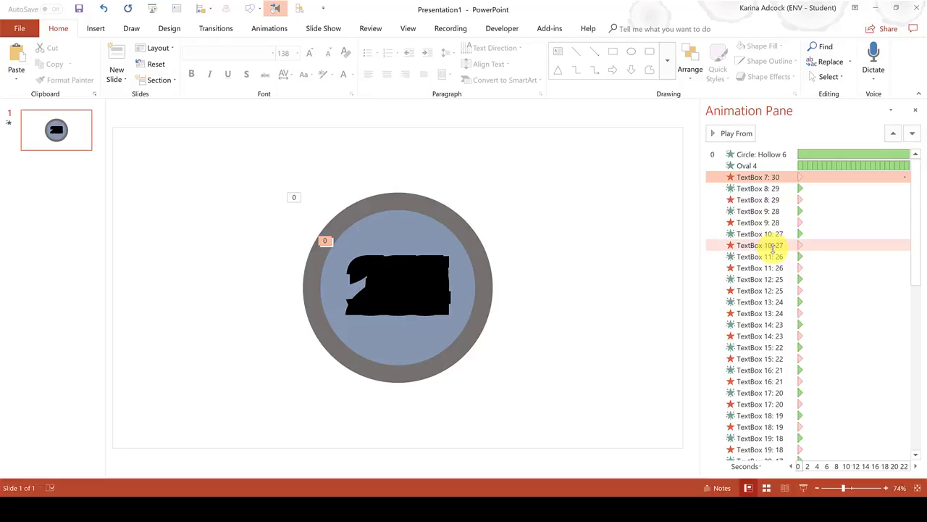
{"action": "left_click", "coordinate": [858, 178]}
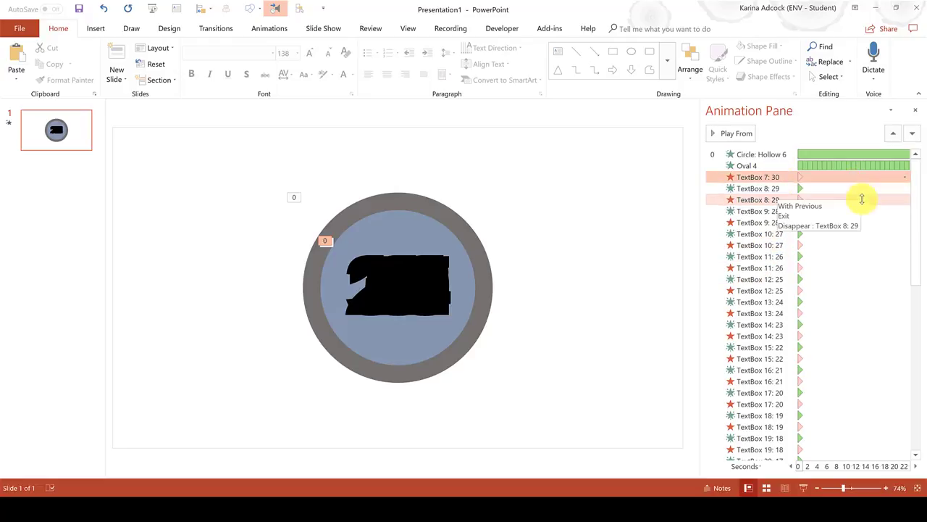
{"action": "left_click", "coordinate": [800, 189], "text": "ctrl"}
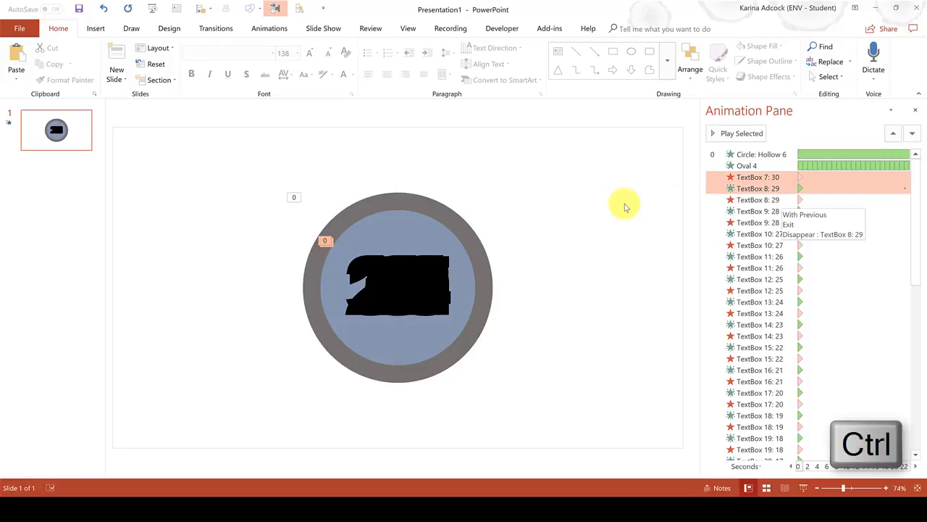
Step: Delay the 30→29 swap by 1 second and the next pairs by 2 and 3 seconds
{"action": "left_click", "coordinate": [261, 31]}
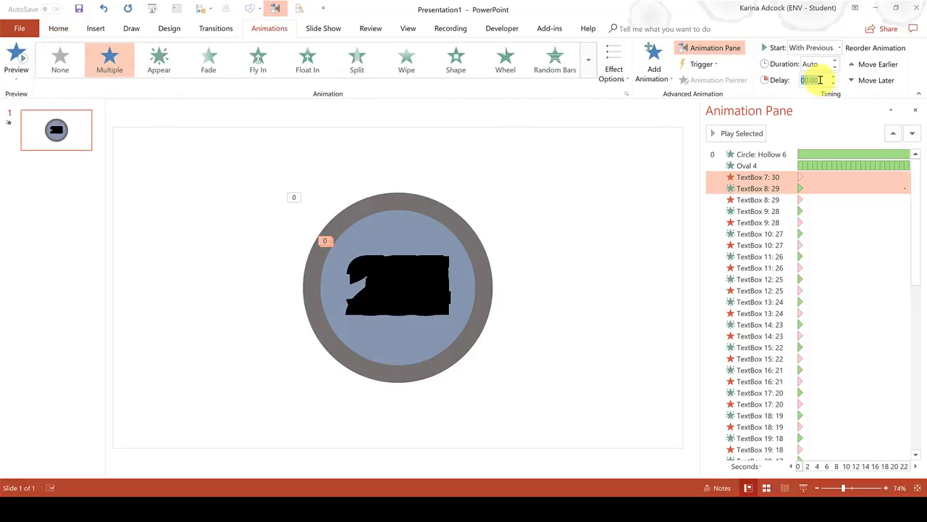
{"action": "key", "text": "Return"}
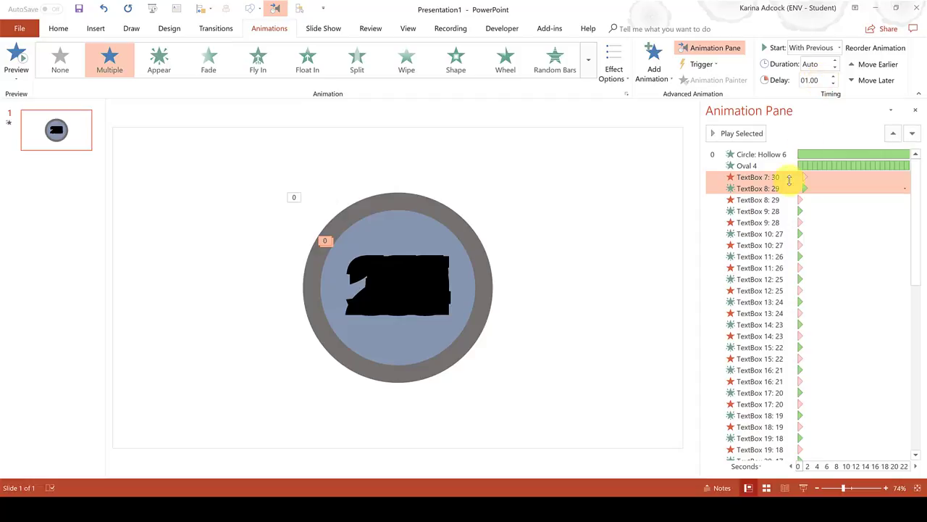
{"action": "left_click", "coordinate": [891, 202]}
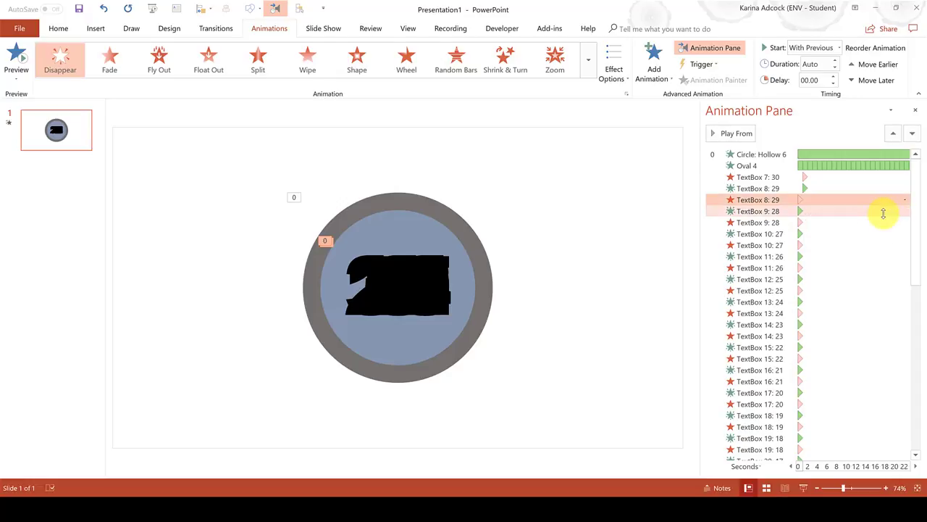
{"action": "left_click", "coordinate": [883, 212], "text": "ctrl"}
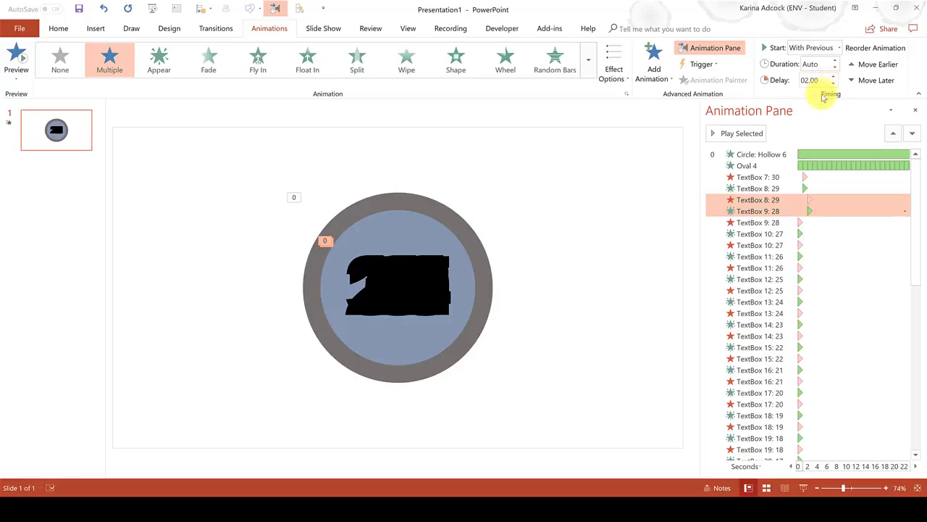
{"action": "left_click", "coordinate": [824, 224]}
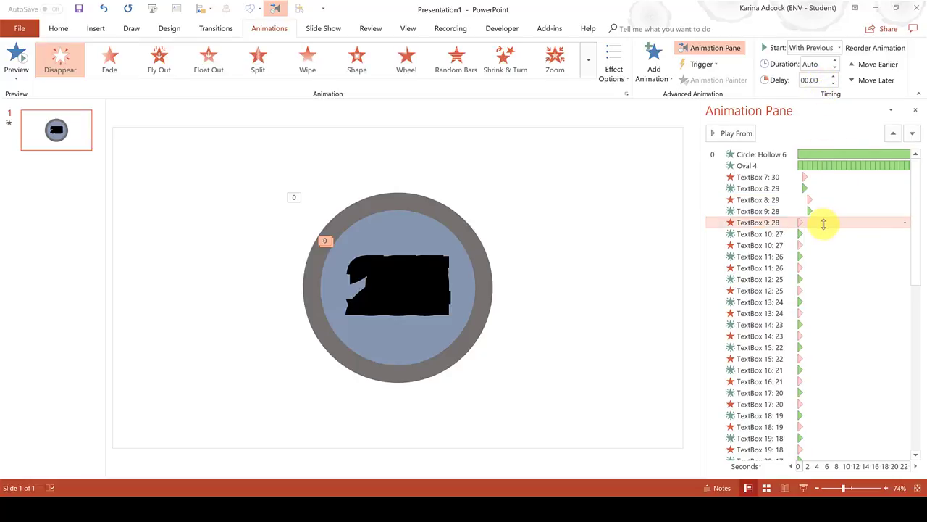
{"action": "left_click", "coordinate": [824, 234], "text": "ctrl"}
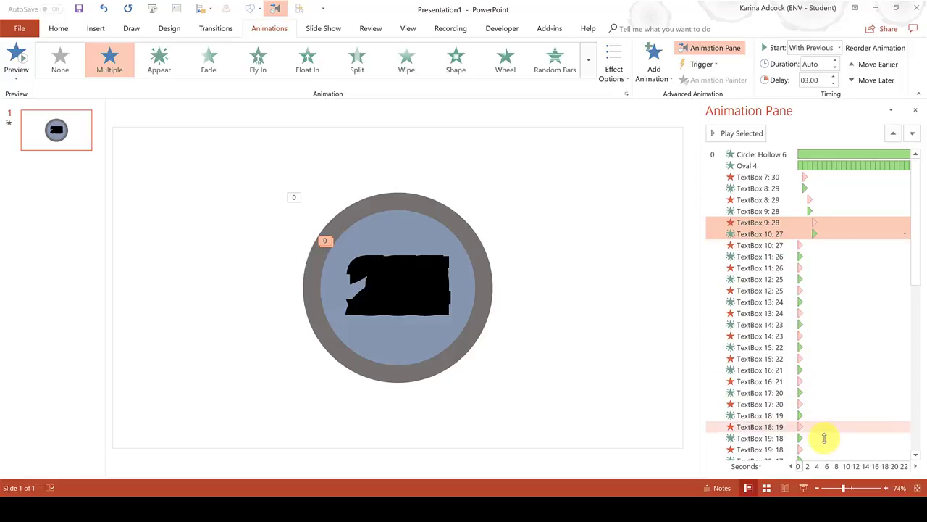
{"action": "left_click", "coordinate": [823, 247]}
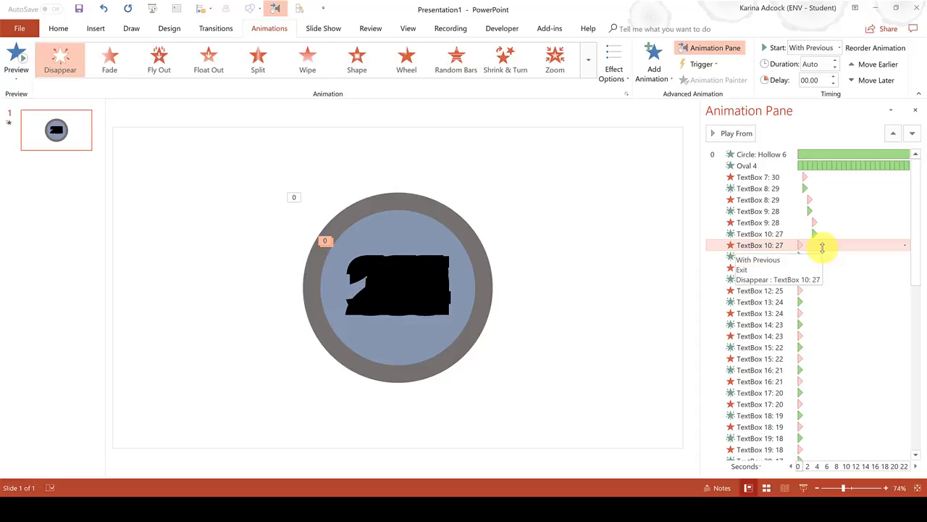
{"action": "left_click", "coordinate": [822, 256], "text": "shift"}
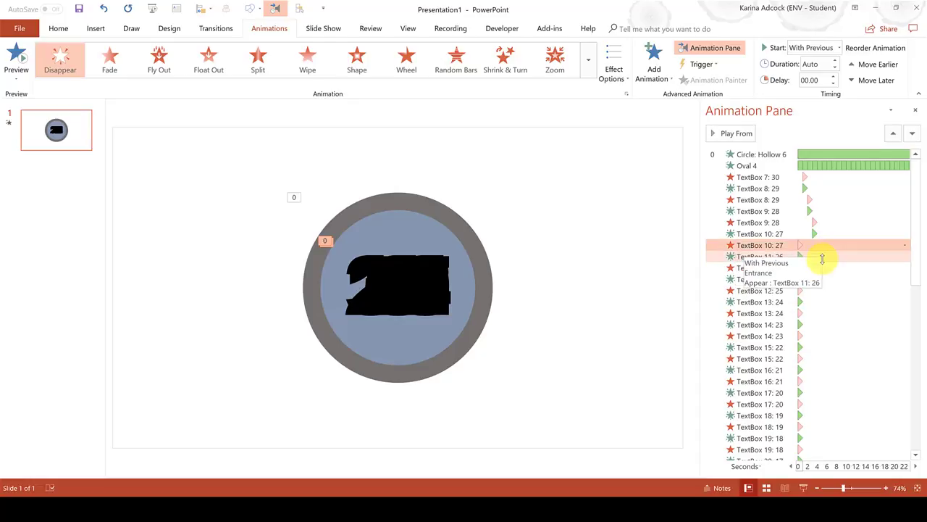
Step: Keep stepping the delays of the following mid-countdown number pairs one second apart
{"action": "left_click", "coordinate": [834, 76]}
{"action": "left_click", "coordinate": [792, 315]}
{"action": "left_click", "coordinate": [817, 83]}
{"action": "left_click", "coordinate": [718, 381]}
{"action": "left_click", "coordinate": [718, 393], "text": "shift"}
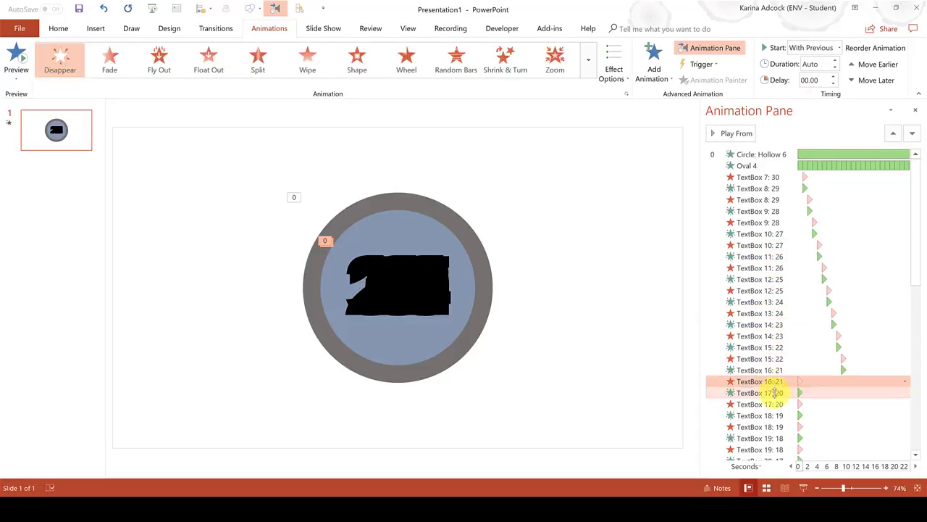
{"action": "left_click", "coordinate": [689, 404]}
{"action": "left_click", "coordinate": [689, 415], "text": "shift"}
{"action": "left_click", "coordinate": [916, 454]}
{"action": "left_click", "coordinate": [834, 76]}
{"action": "left_click", "coordinate": [760, 222]}
{"action": "left_click", "coordinate": [760, 234], "text": "shift"}
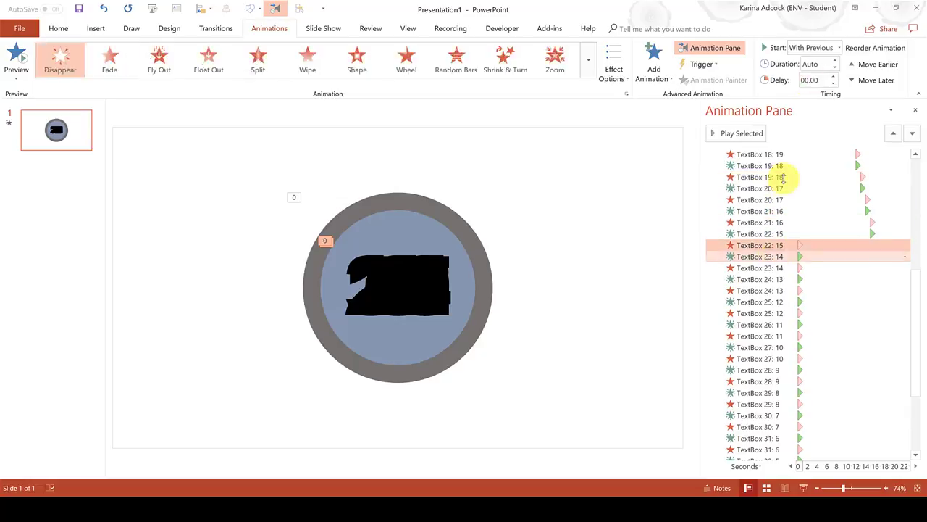
Step: Continue the one-second delay increments through the lower countdown pairs
{"action": "left_click", "coordinate": [834, 77]}
{"action": "left_click", "coordinate": [760, 313]}
{"action": "left_click", "coordinate": [817, 80]}
{"action": "left_click", "coordinate": [760, 336]}
{"action": "left_click", "coordinate": [760, 347], "text": "shift"}
{"action": "left_click", "coordinate": [834, 76]}
{"action": "left_click", "coordinate": [760, 359]}
{"action": "left_click", "coordinate": [760, 370], "text": "shift"}
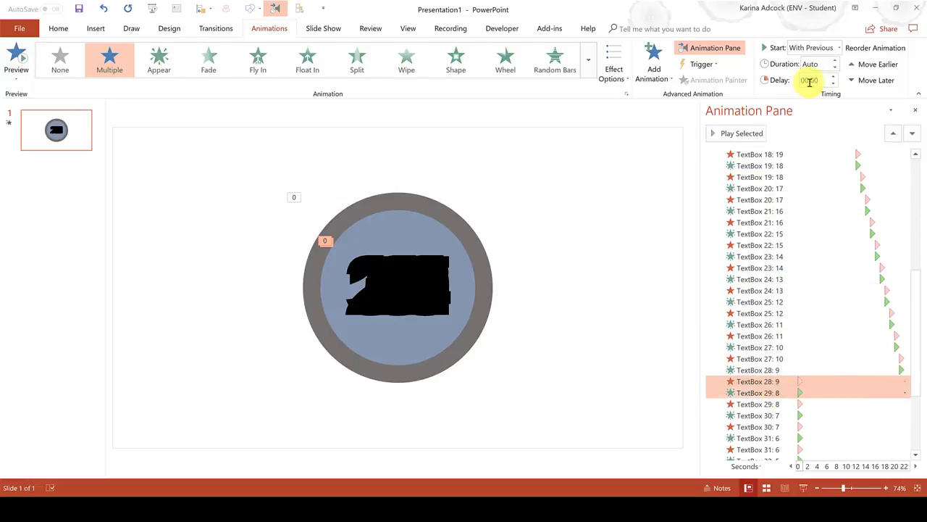
{"action": "left_click", "coordinate": [834, 76]}
{"action": "left_click", "coordinate": [766, 437]}
Step: Finish the delays down to the 1→0 pair at 30 seconds
{"action": "scroll", "coordinate": [797, 362], "scroll_direction": "down", "scroll_amount": 4}
{"action": "left_click", "coordinate": [834, 76]}
{"action": "left_click", "coordinate": [760, 342]}
{"action": "left_click", "coordinate": [760, 364]}
{"action": "left_click", "coordinate": [760, 376], "text": "shift"}
{"action": "left_click", "coordinate": [834, 77]}
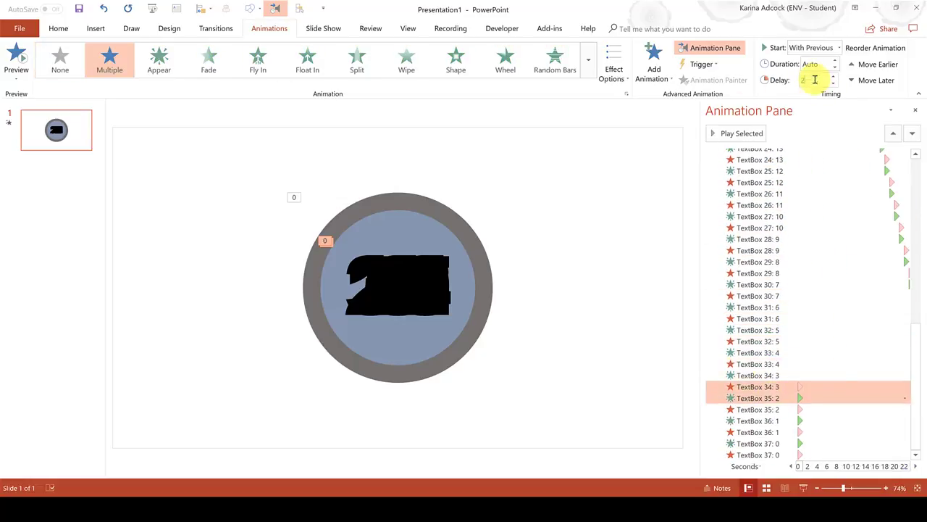
{"action": "left_click", "coordinate": [760, 410]}
{"action": "left_click", "coordinate": [760, 420], "text": "shift"}
{"action": "left_click", "coordinate": [833, 76]}
{"action": "left_click", "coordinate": [760, 432]}
{"action": "left_click", "coordinate": [760, 444], "text": "shift"}
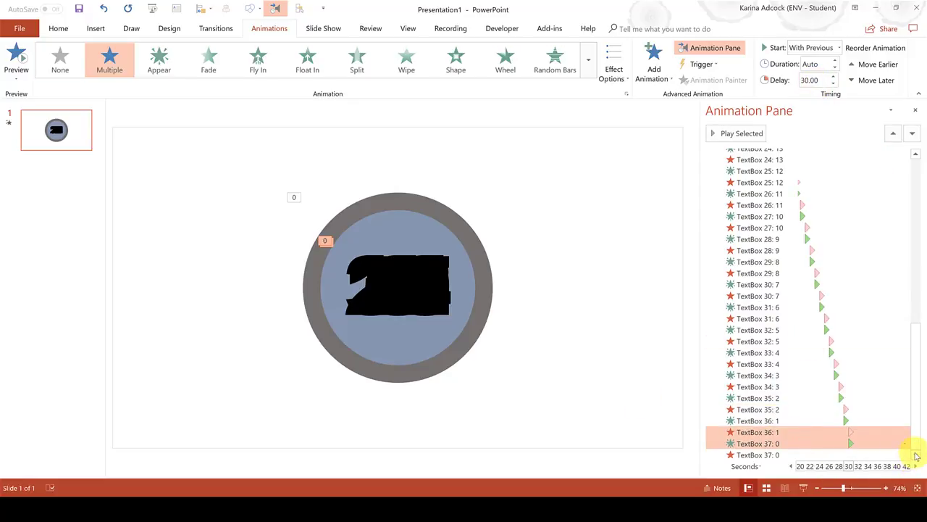
{"action": "left_click", "coordinate": [782, 454]}
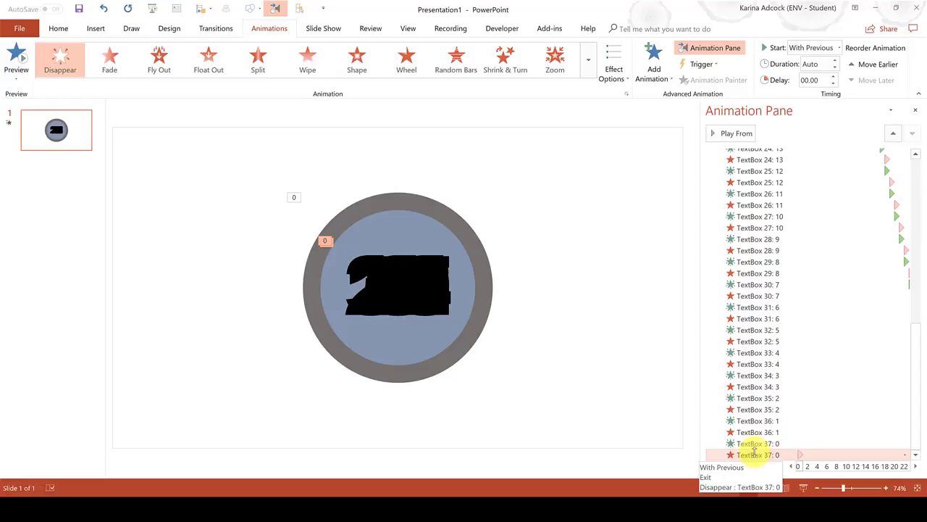
Step: Remove the exit animation from the final 0 so it stays visible
{"action": "right_click", "coordinate": [906, 455]}
{"action": "left_click", "coordinate": [896, 441]}
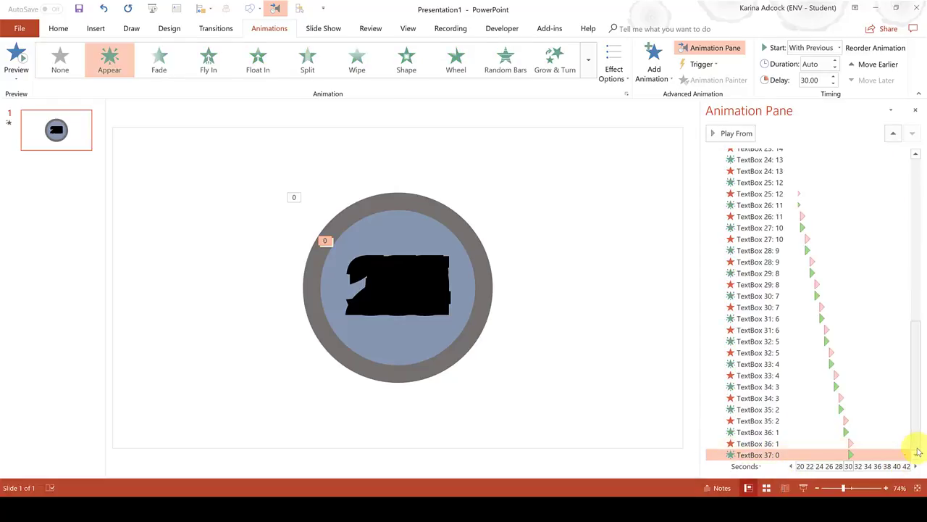
{"action": "left_click_drag", "start_coordinate": [914, 435], "coordinate": [919, 259]}
Step: Preview the countdown from the Circle: Hollow 6 wheel animation, then stop it
{"action": "left_click", "coordinate": [746, 153]}
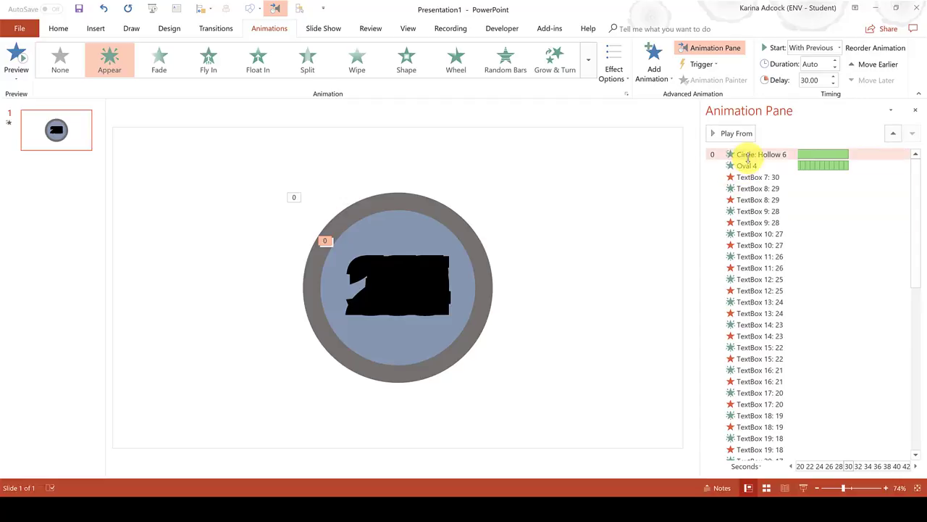
{"action": "left_click", "coordinate": [737, 133]}
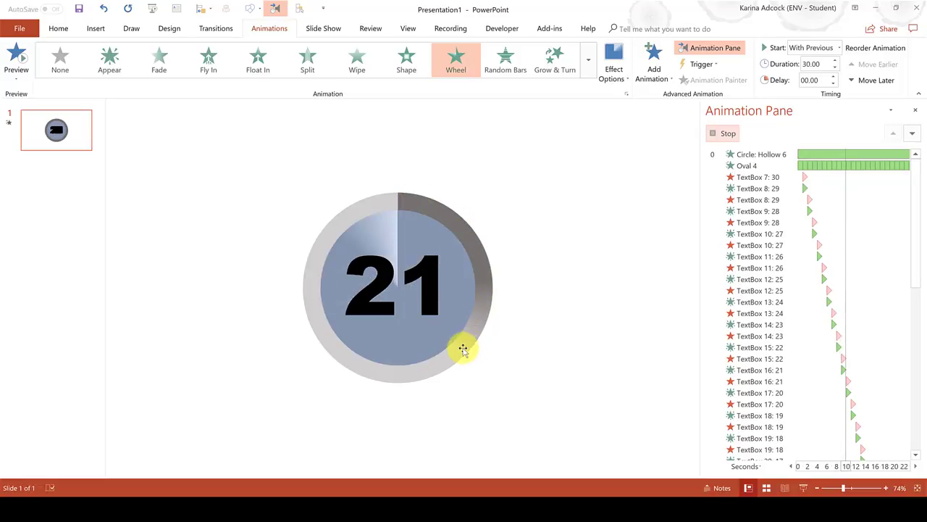
{"action": "left_click", "coordinate": [724, 133]}
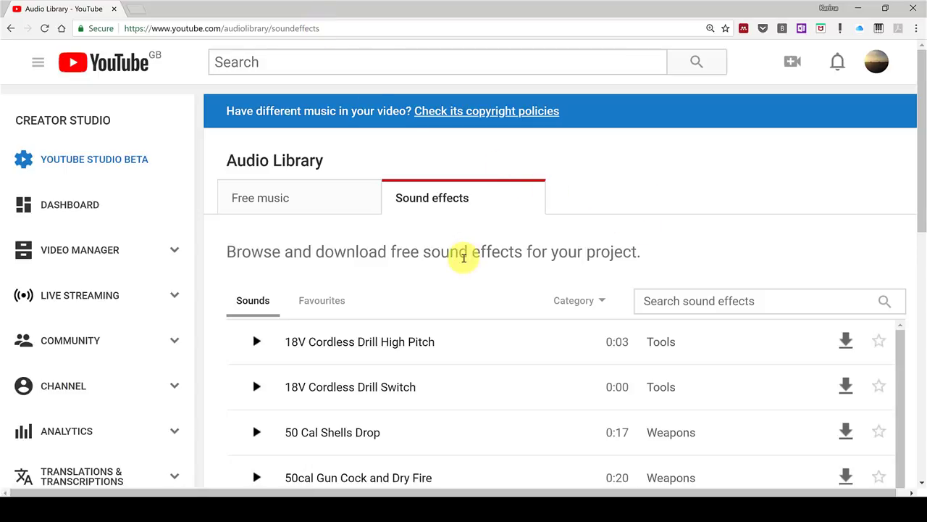
Step: Search the sound effects for 'clock ticking' and preview the Clock Ticking result
{"action": "left_click", "coordinate": [680, 300]}
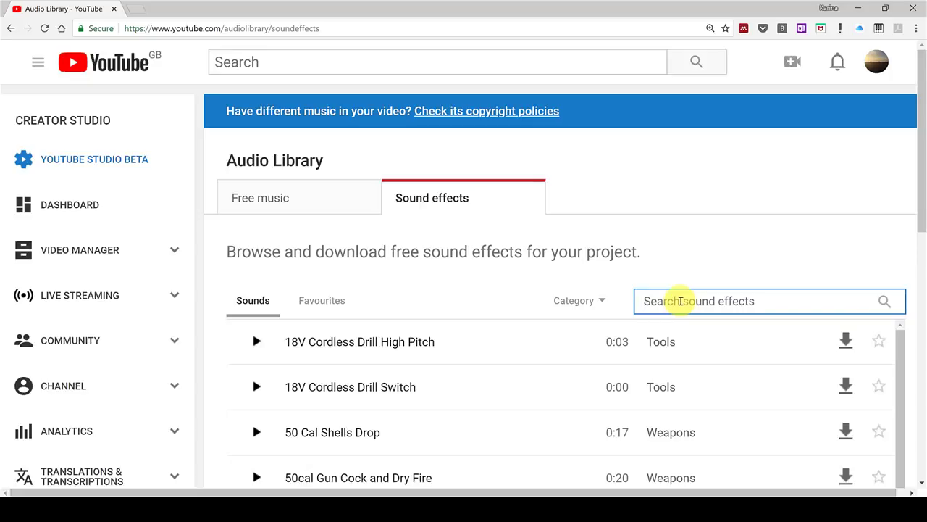
{"action": "type", "text": "clock ticking"}
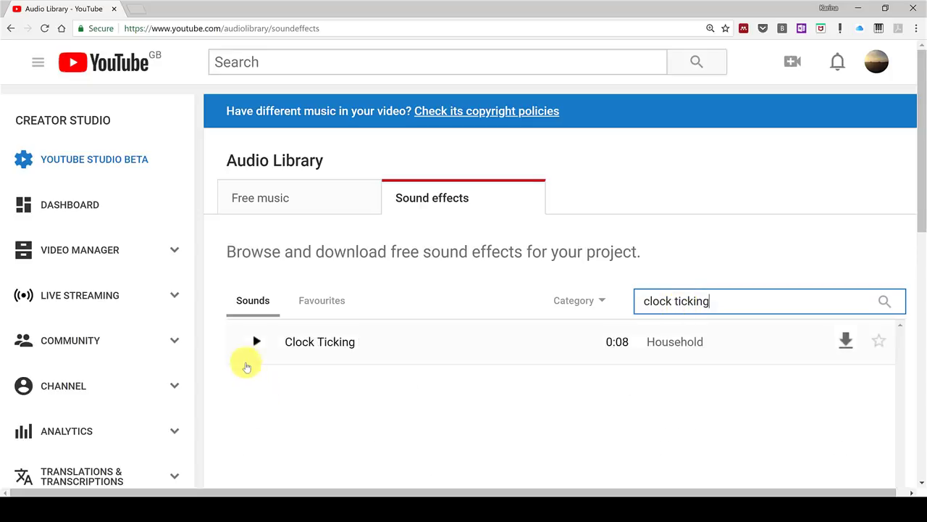
{"action": "left_click", "coordinate": [257, 342]}
{"action": "left_click", "coordinate": [259, 343]}
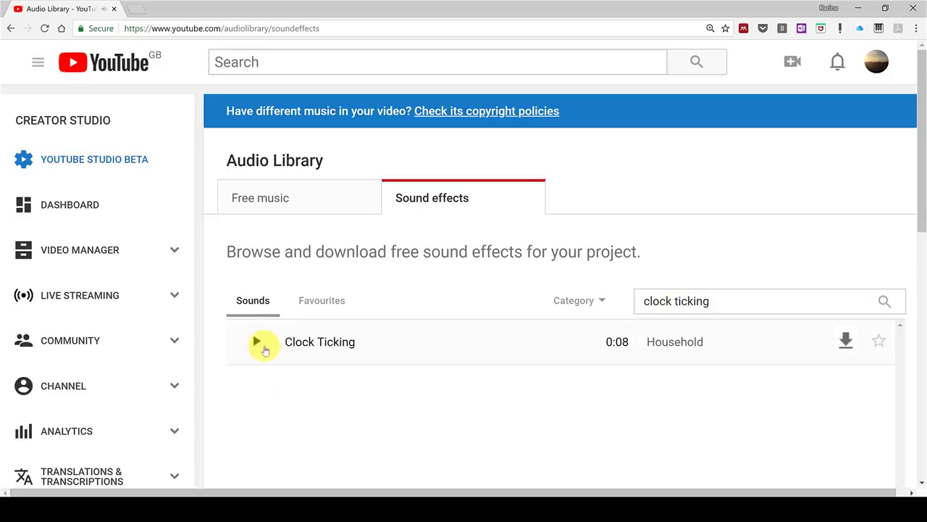
{"action": "left_click", "coordinate": [260, 344]}
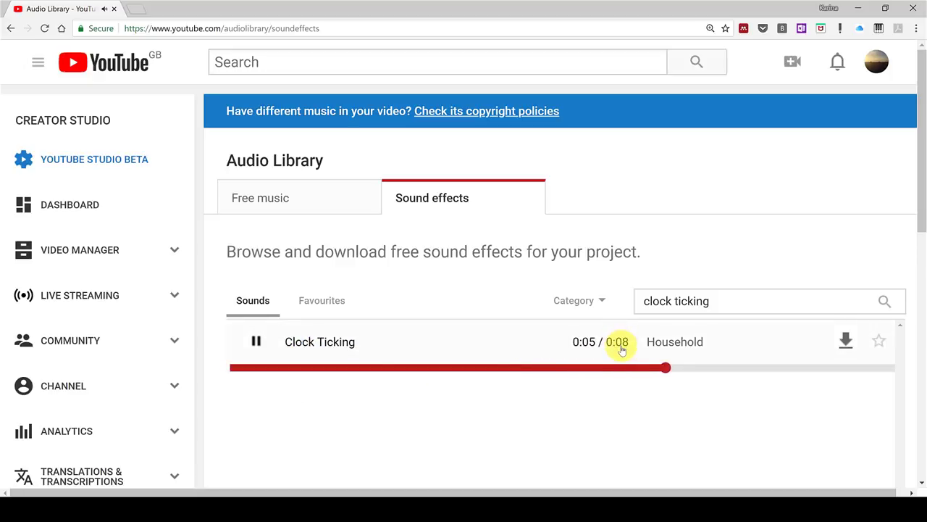
{"action": "left_click", "coordinate": [256, 342]}
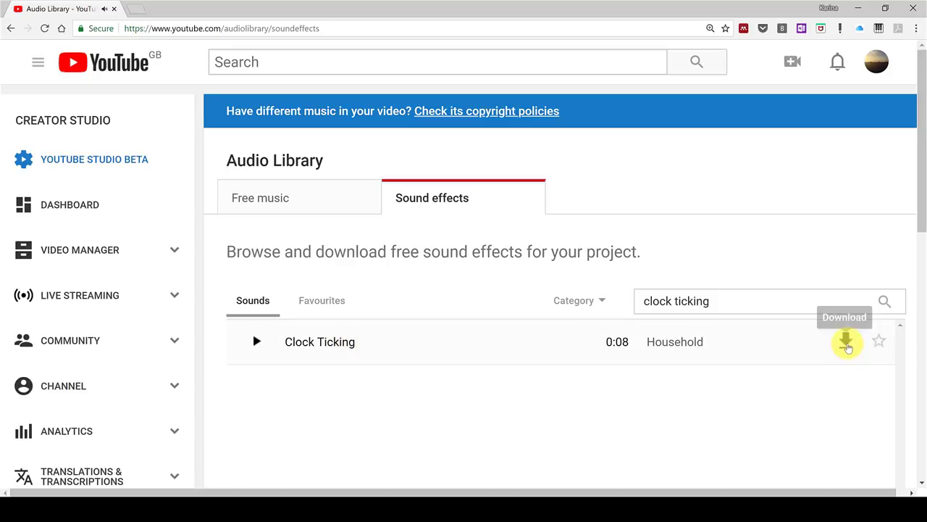
Step: Download Clock_Ticking.mp3 to Downloads and drag it toward the presentation
{"action": "left_click", "coordinate": [846, 343]}
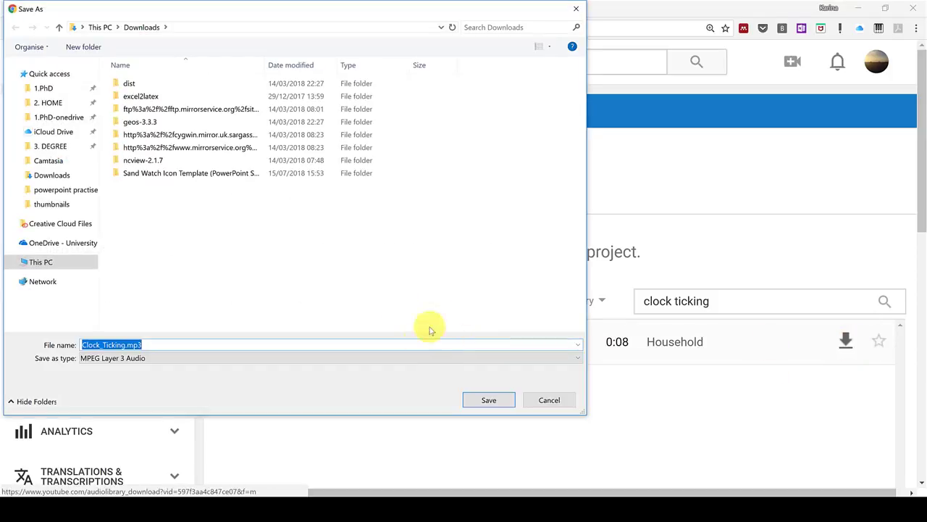
{"action": "left_click", "coordinate": [482, 400]}
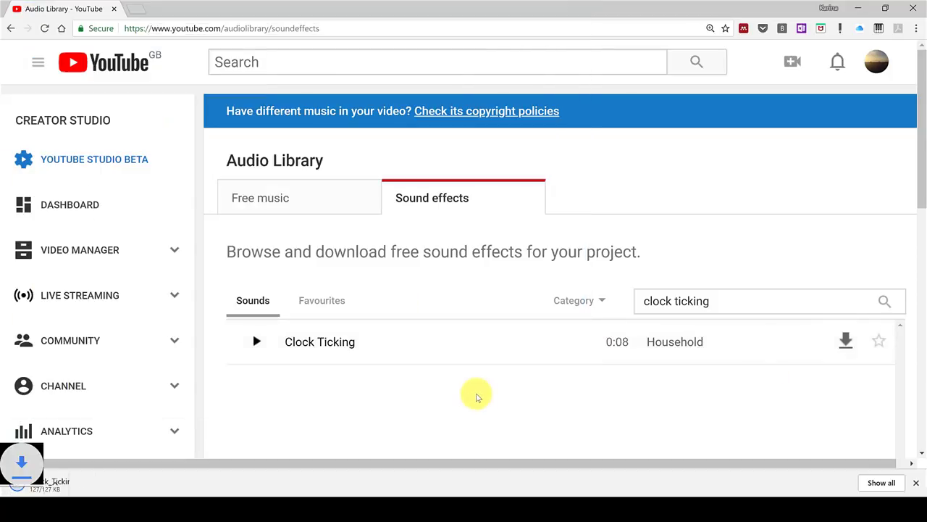
{"action": "left_click_drag", "start_coordinate": [39, 486], "coordinate": [42, 490]}
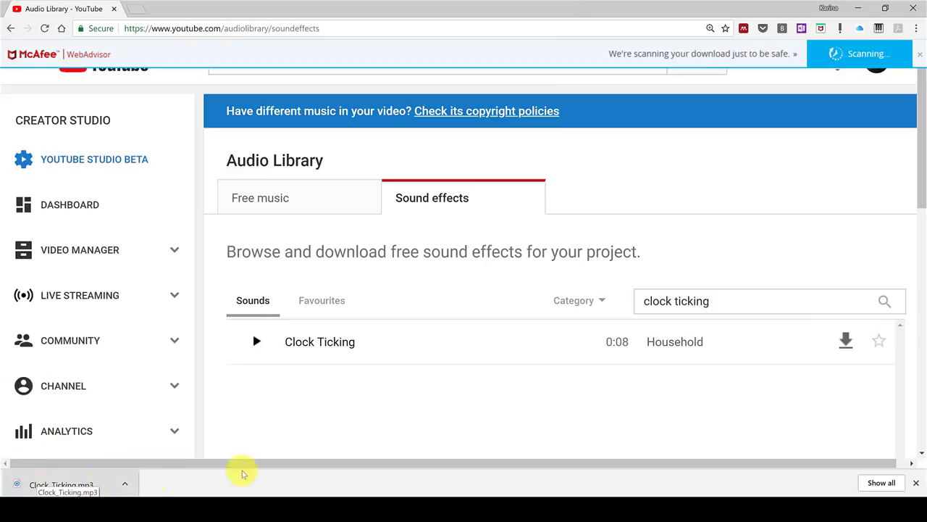
{"action": "left_click_drag", "start_coordinate": [242, 471], "coordinate": [578, 152]}
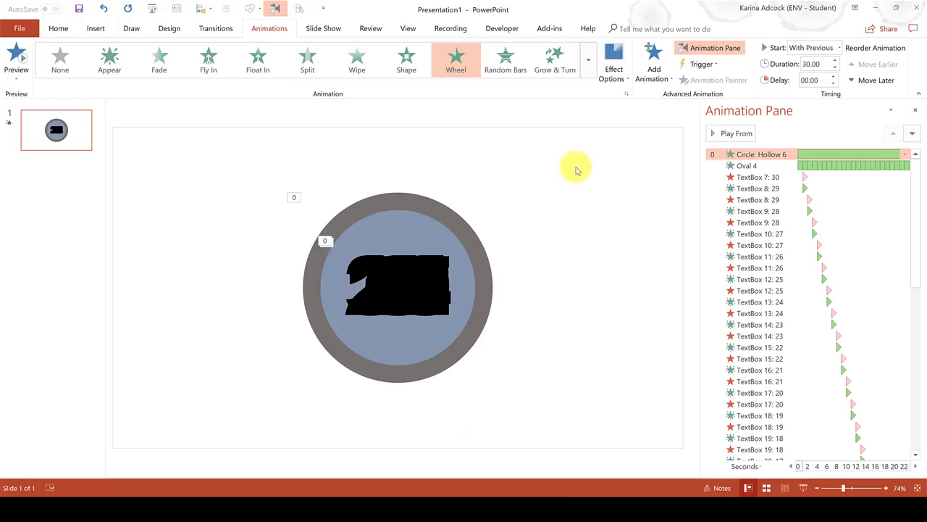
Step: Insert Clock_Ticking.mp3 from the Downloads folder as audio on the countdown slide
{"action": "left_click", "coordinate": [96, 28]}
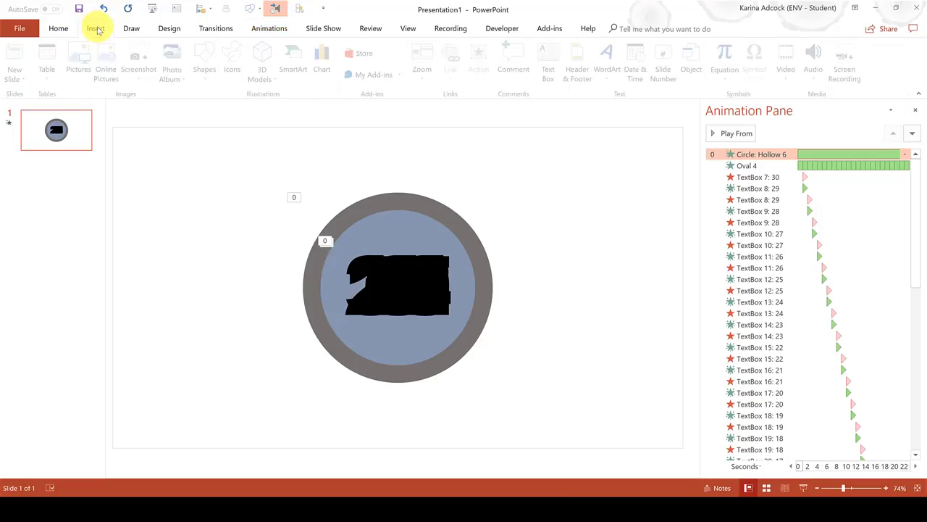
{"action": "left_click", "coordinate": [815, 69]}
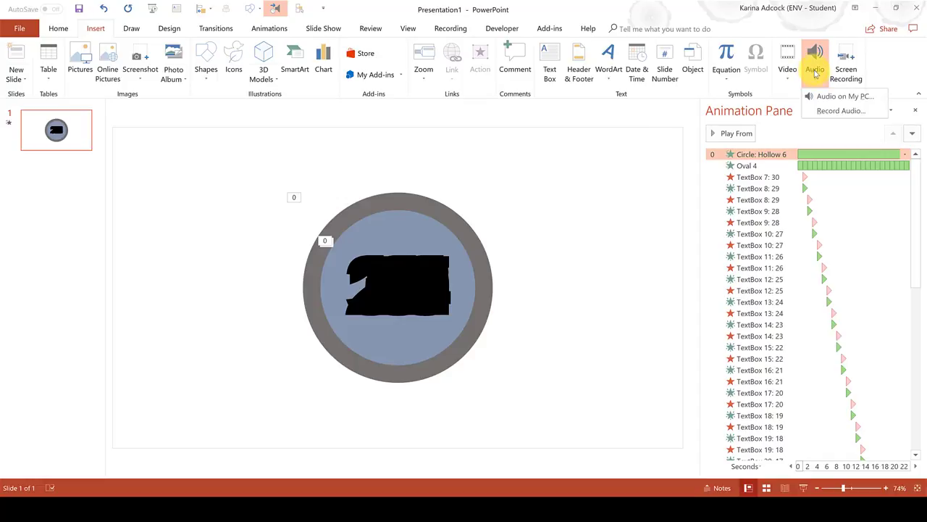
{"action": "left_click", "coordinate": [837, 101]}
{"action": "left_click", "coordinate": [835, 97]}
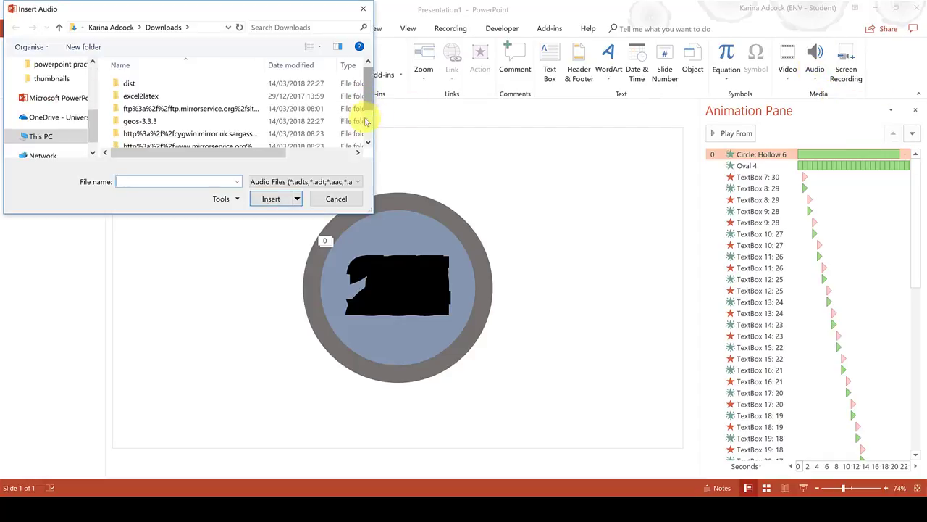
{"action": "scroll", "coordinate": [366, 122], "scroll_direction": "down", "scroll_amount": 1}
{"action": "left_click", "coordinate": [193, 141]}
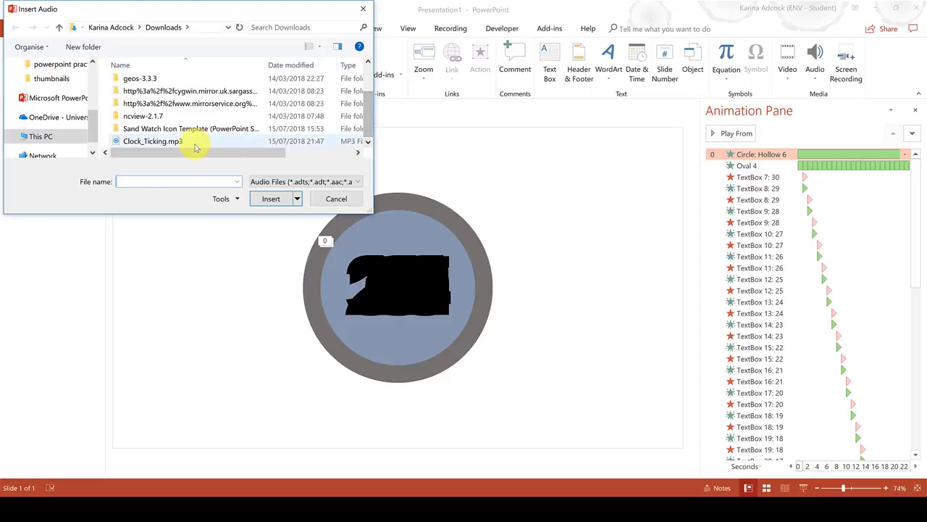
{"action": "left_click", "coordinate": [265, 204]}
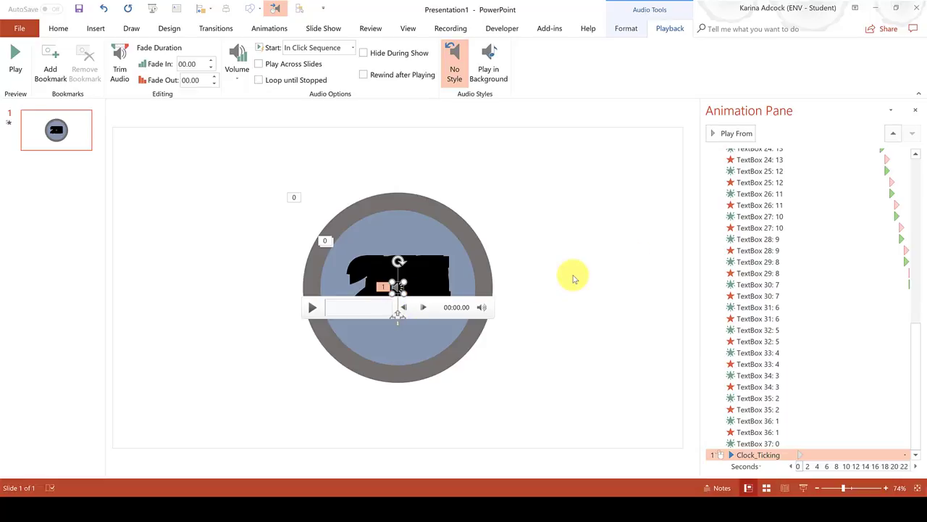
Step: Duplicate the Clock_Ticking audio clip three times to get four copies
{"action": "key", "text": "ctrl+d"}
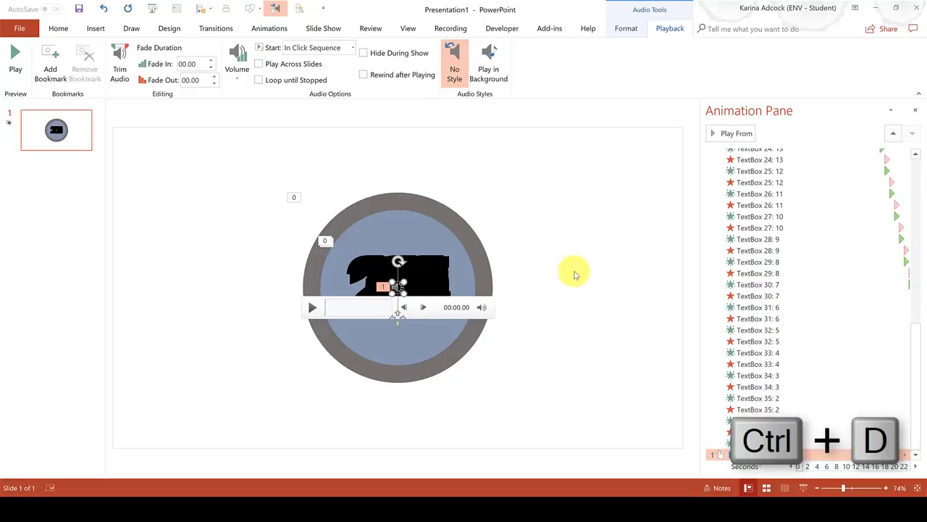
{"action": "key", "text": "ctrl+d"}
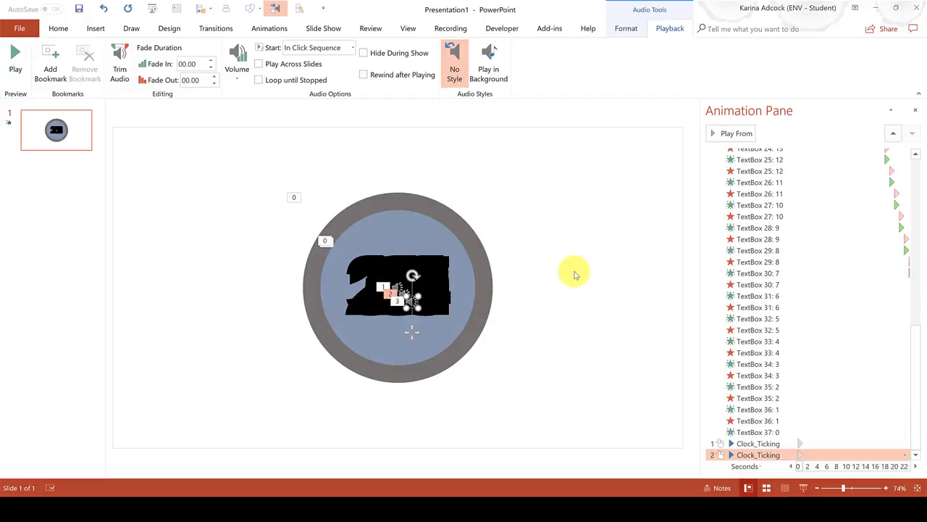
{"action": "key", "text": "ctrl+d"}
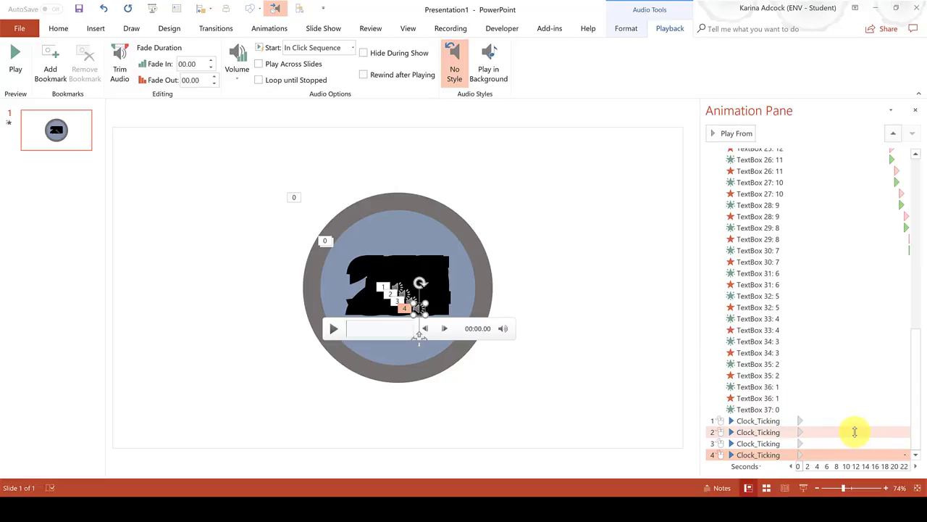
Step: Move all four Clock_Ticking animations up to sit directly below Oval 4's Wheel animation
{"action": "key", "text": "shift"}
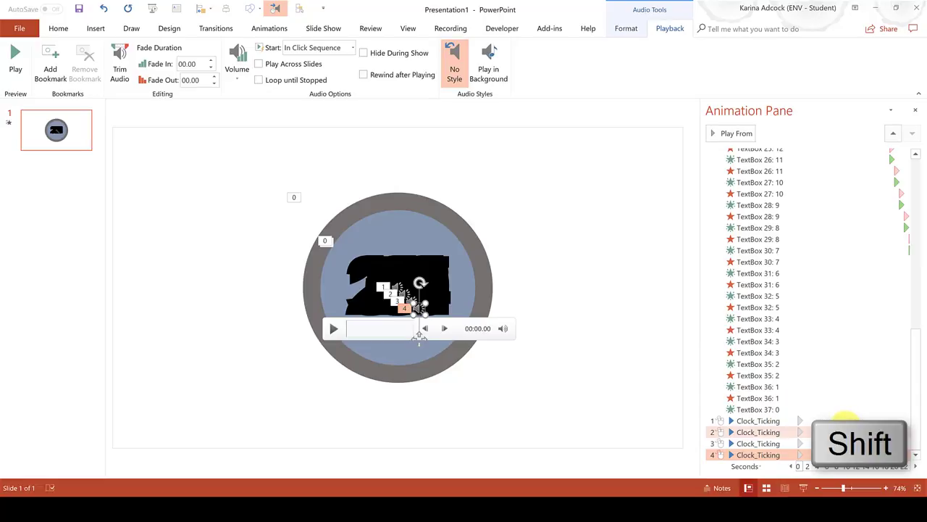
{"action": "left_click", "coordinate": [759, 420], "text": "shift"}
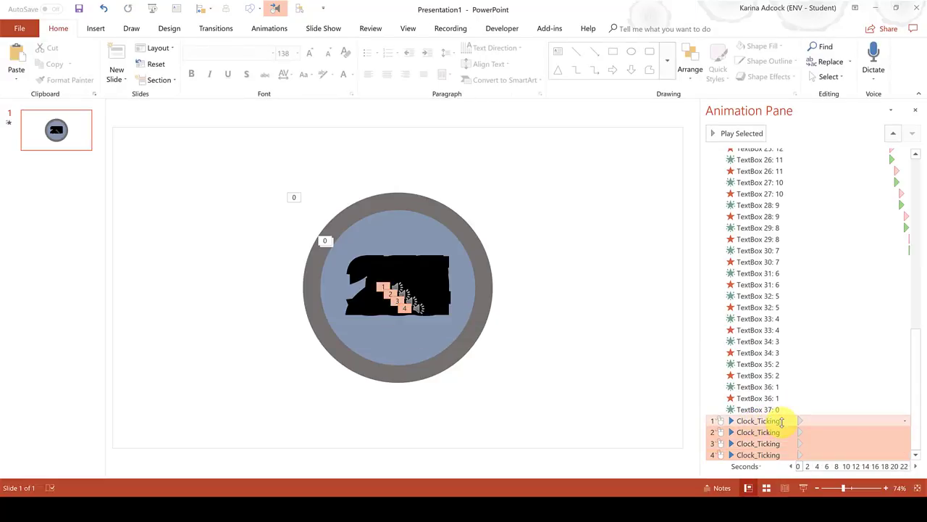
{"action": "left_click_drag", "start_coordinate": [781, 420], "coordinate": [758, 181]}
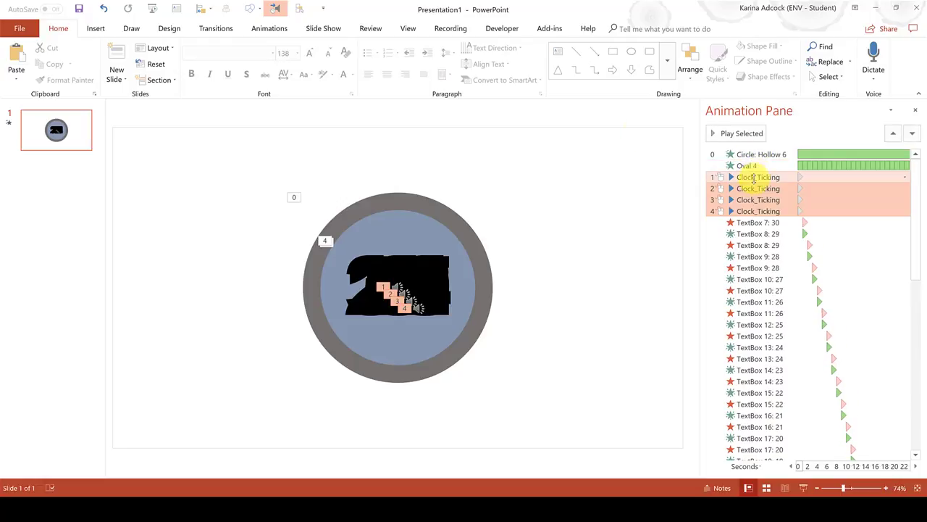
Step: Set all four Clock_Ticking clips to start With Previous
{"action": "left_click", "coordinate": [268, 29]}
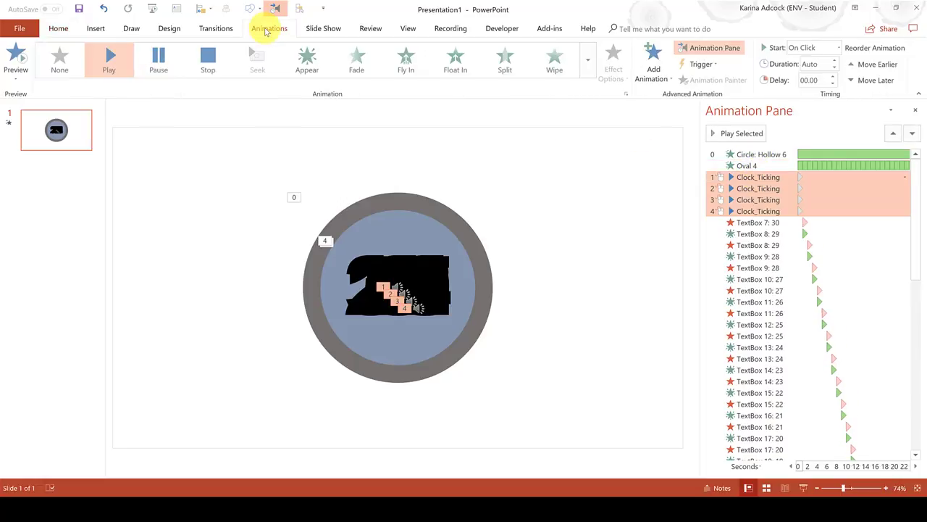
{"action": "left_click", "coordinate": [840, 48]}
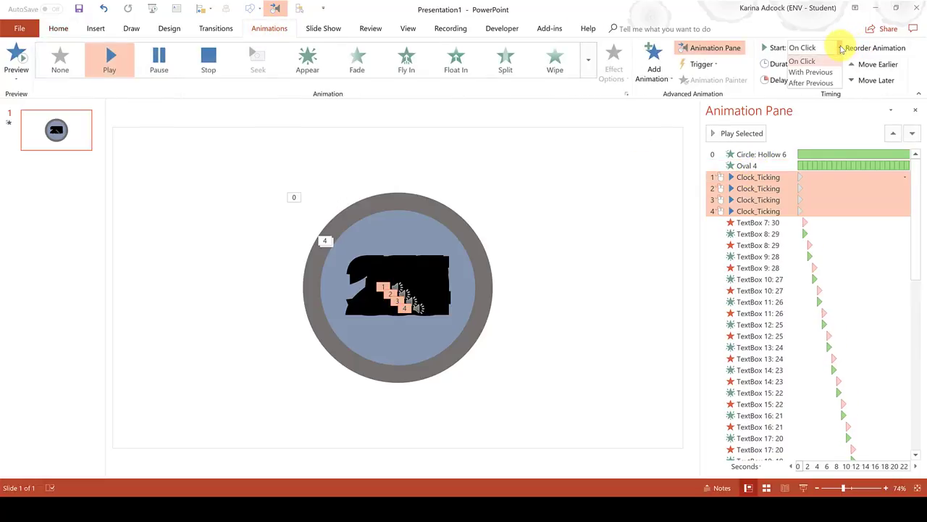
{"action": "left_click", "coordinate": [815, 76]}
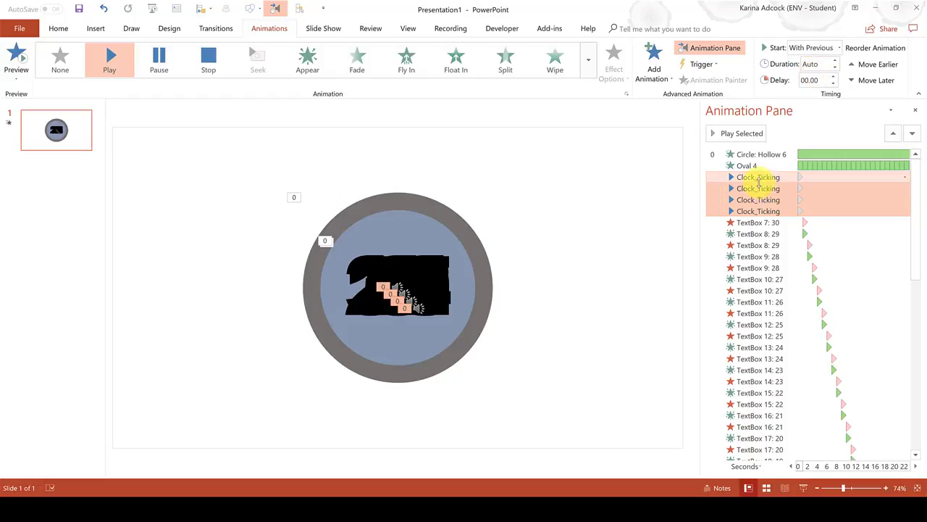
Step: Give the second, third and fourth clips delays of 8, 16 and 24 seconds
{"action": "left_click", "coordinate": [758, 188]}
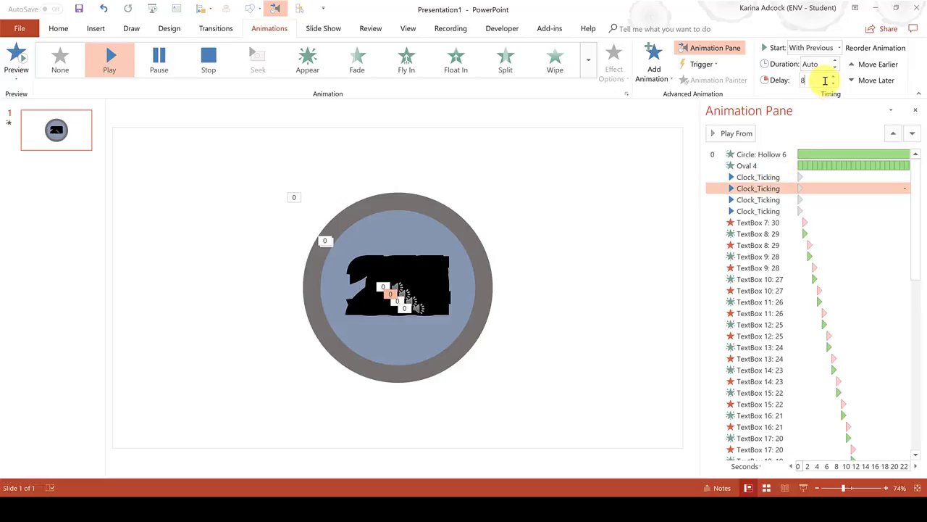
{"action": "left_click", "coordinate": [769, 199]}
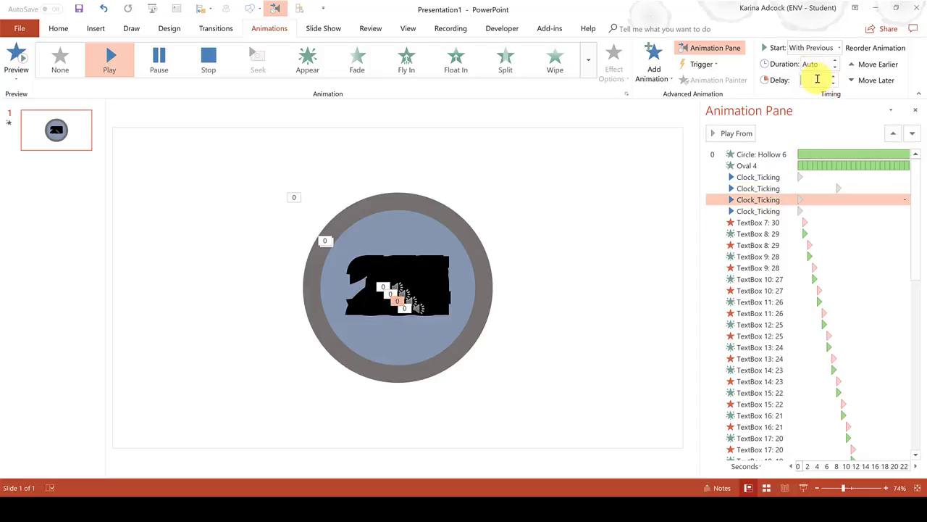
{"action": "left_click", "coordinate": [761, 211]}
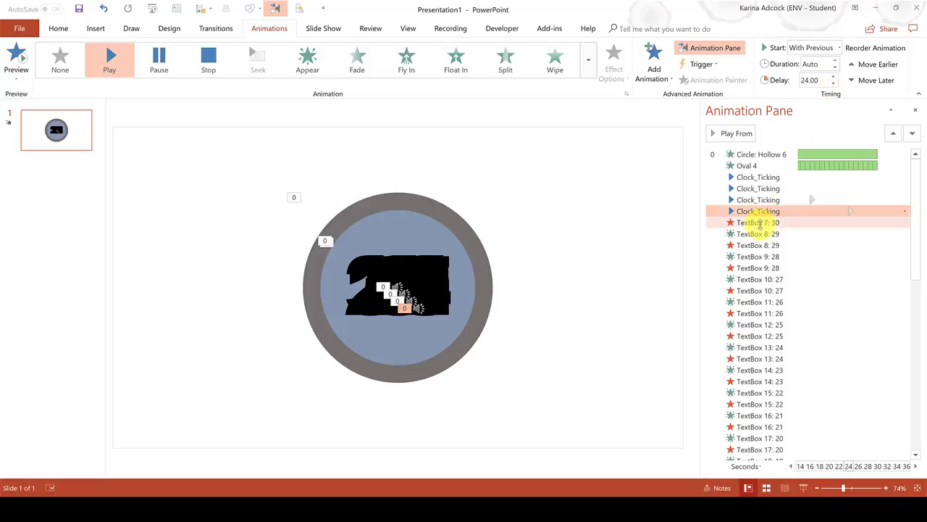
{"action": "left_click", "coordinate": [763, 211]}
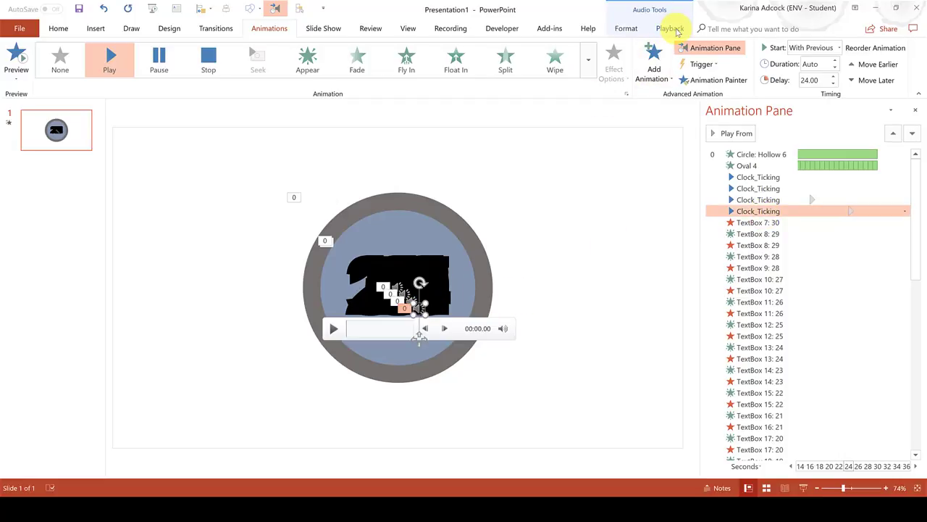
Step: Trim the fourth Clock_Ticking clip to end at 00:06.229, then select the audio icon
{"action": "left_click", "coordinate": [671, 29]}
{"action": "left_click", "coordinate": [119, 71]}
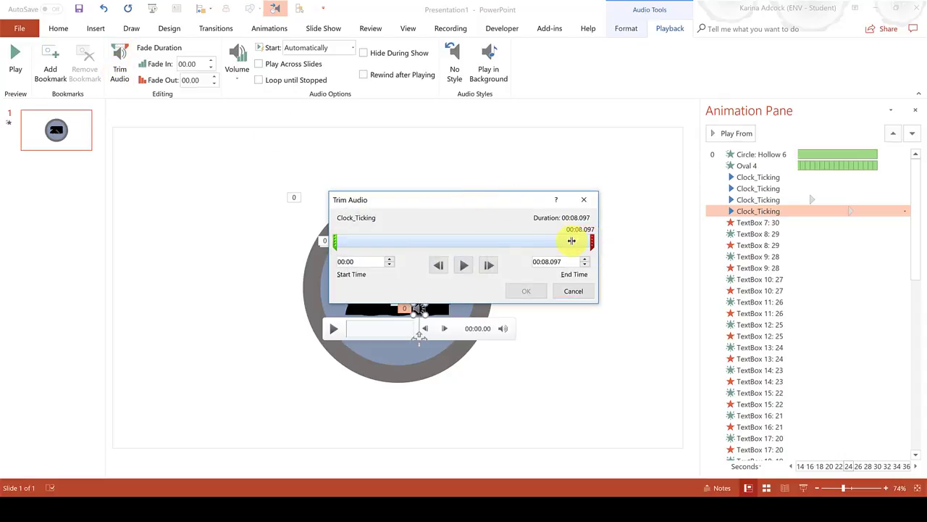
{"action": "left_click_drag", "start_coordinate": [532, 240], "coordinate": [532, 240]}
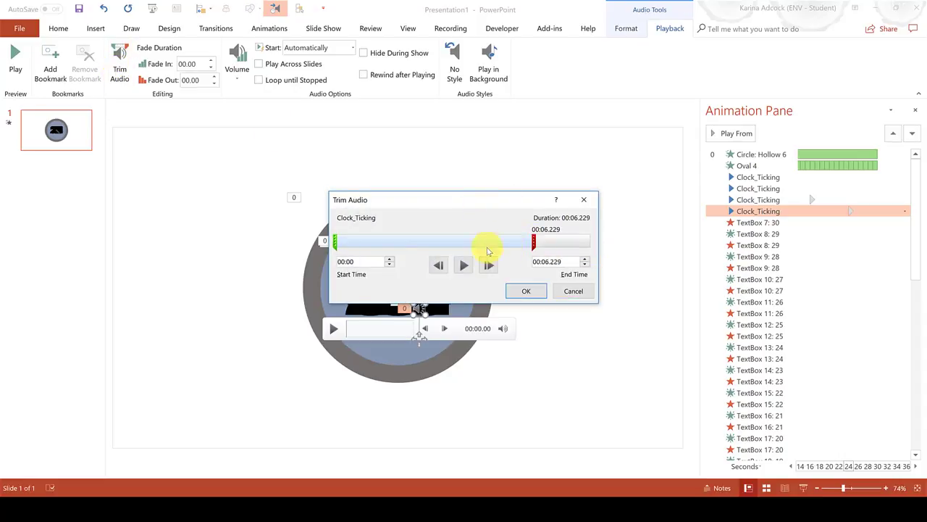
{"action": "left_click", "coordinate": [527, 291]}
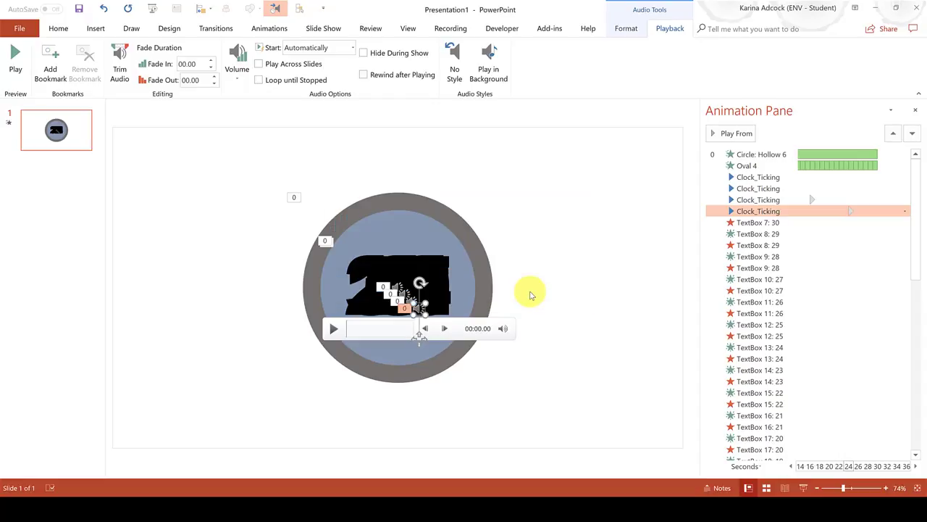
{"action": "left_click", "coordinate": [770, 156]}
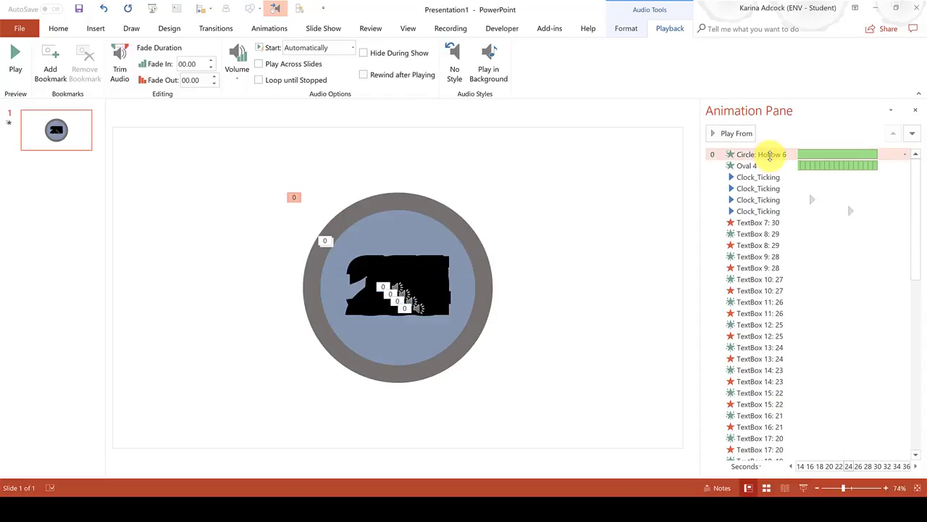
{"action": "left_click", "coordinate": [419, 310]}
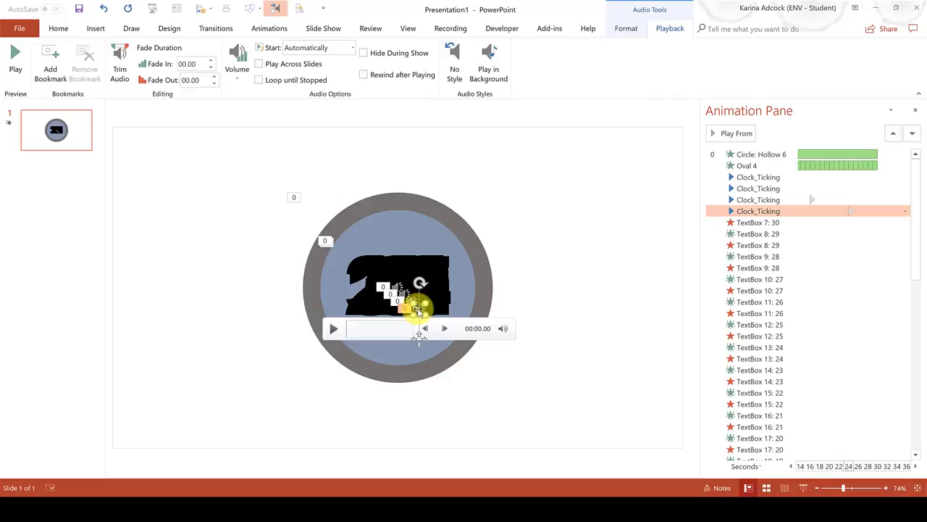
Step: Send the stacked audio icons behind the countdown circle and select the Circle: Hollow 6 entry
{"action": "right_click", "coordinate": [418, 310]}
{"action": "key", "text": "Escape"}
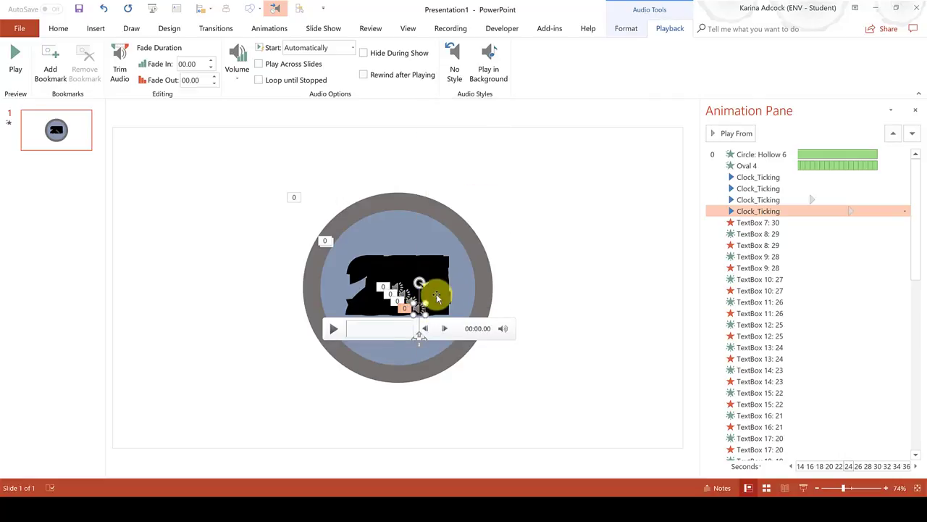
{"action": "left_click", "coordinate": [410, 300]}
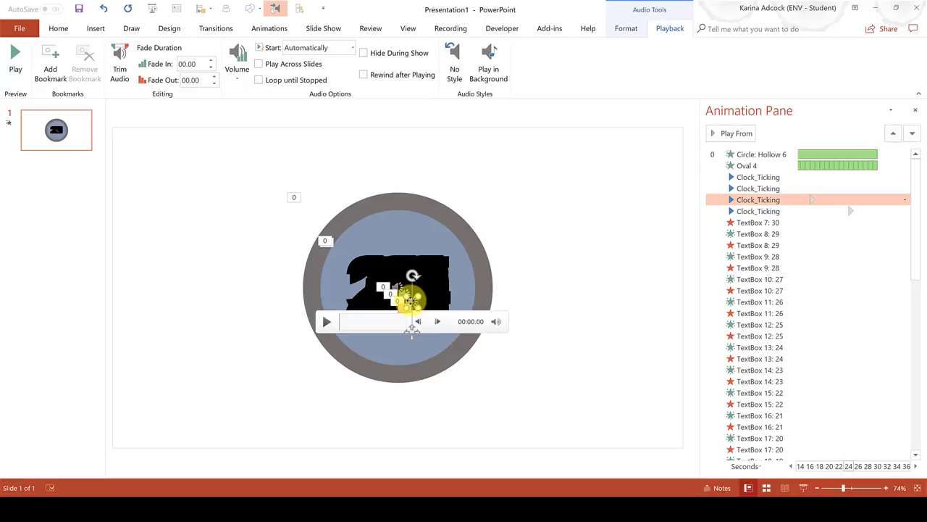
{"action": "right_click", "coordinate": [410, 299]}
{"action": "key", "text": "Escape"}
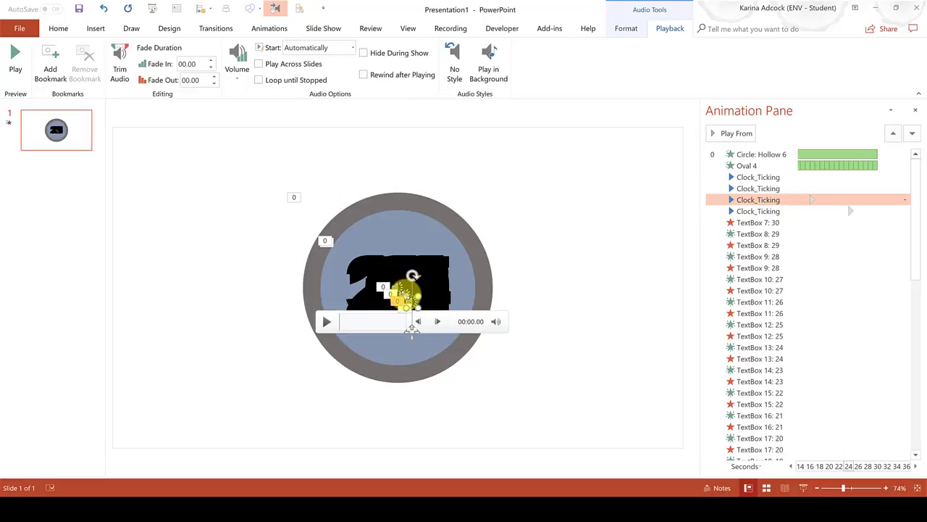
{"action": "left_click", "coordinate": [400, 293]}
{"action": "right_click", "coordinate": [401, 294]}
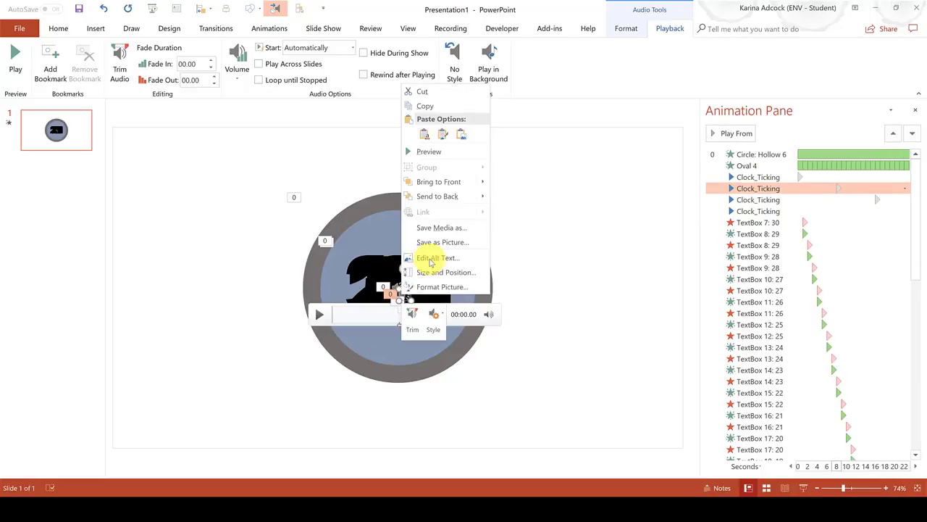
{"action": "left_click", "coordinate": [395, 288]}
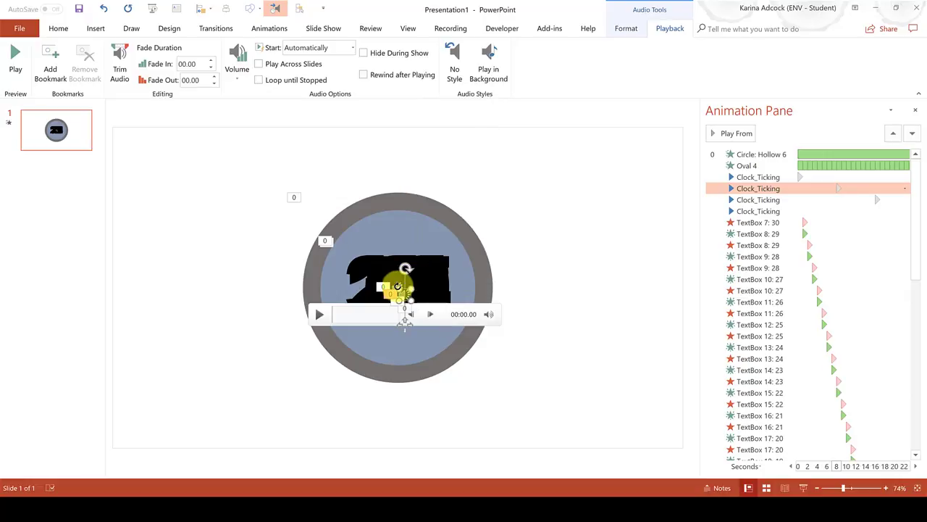
{"action": "left_click", "coordinate": [395, 288]}
{"action": "right_click", "coordinate": [395, 290]}
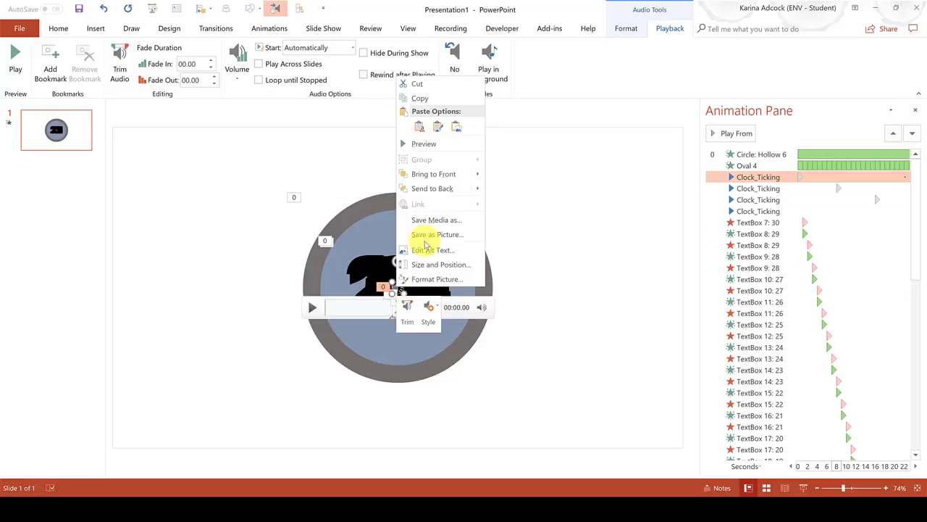
{"action": "left_click", "coordinate": [433, 190]}
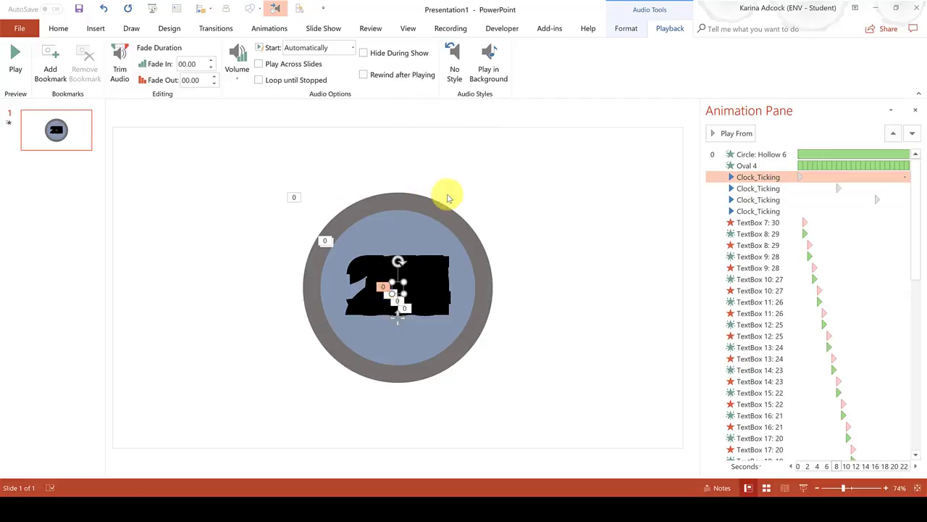
{"action": "left_click", "coordinate": [739, 154]}
Step: Preview the countdown and ticking audio, starting from the Circle: Hollow 6 wheel animation
{"action": "left_click", "coordinate": [750, 135]}
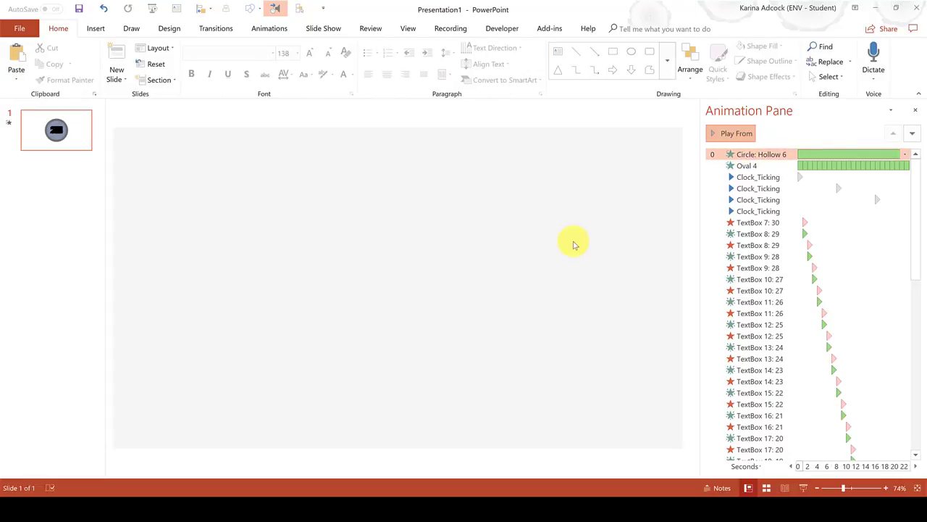